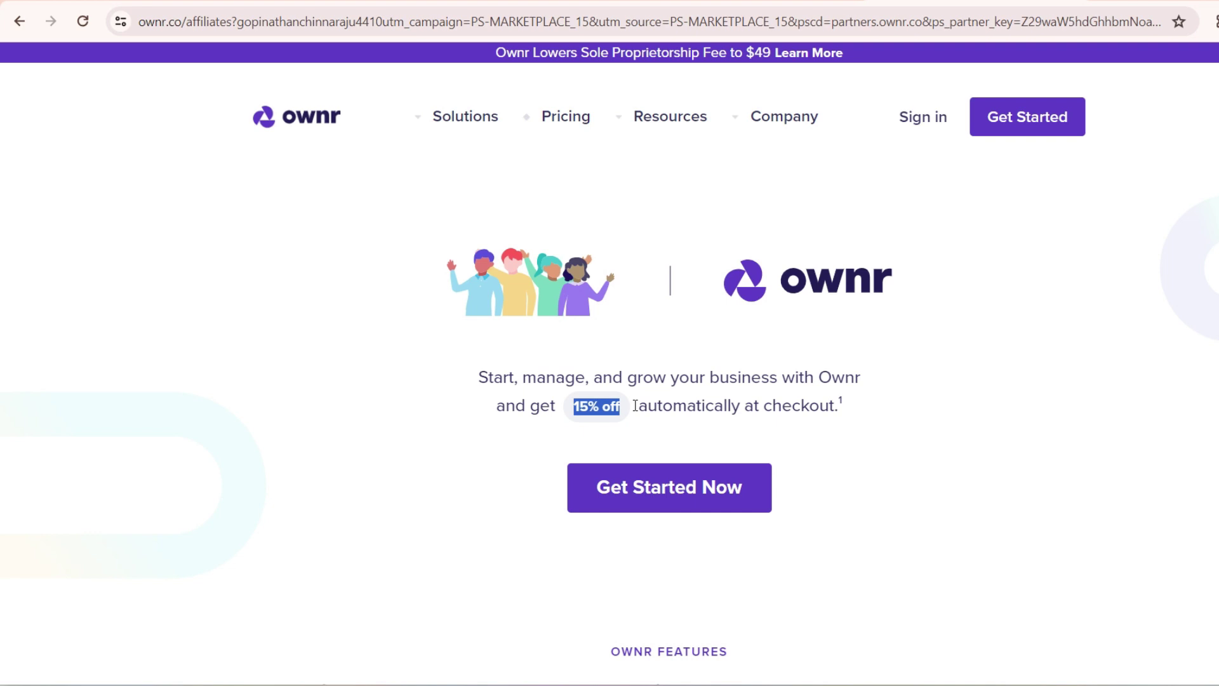
Step: Get started from the 15% off affiliate offer and choose to register a new business
{"action": "left_click", "coordinate": [703, 505]}
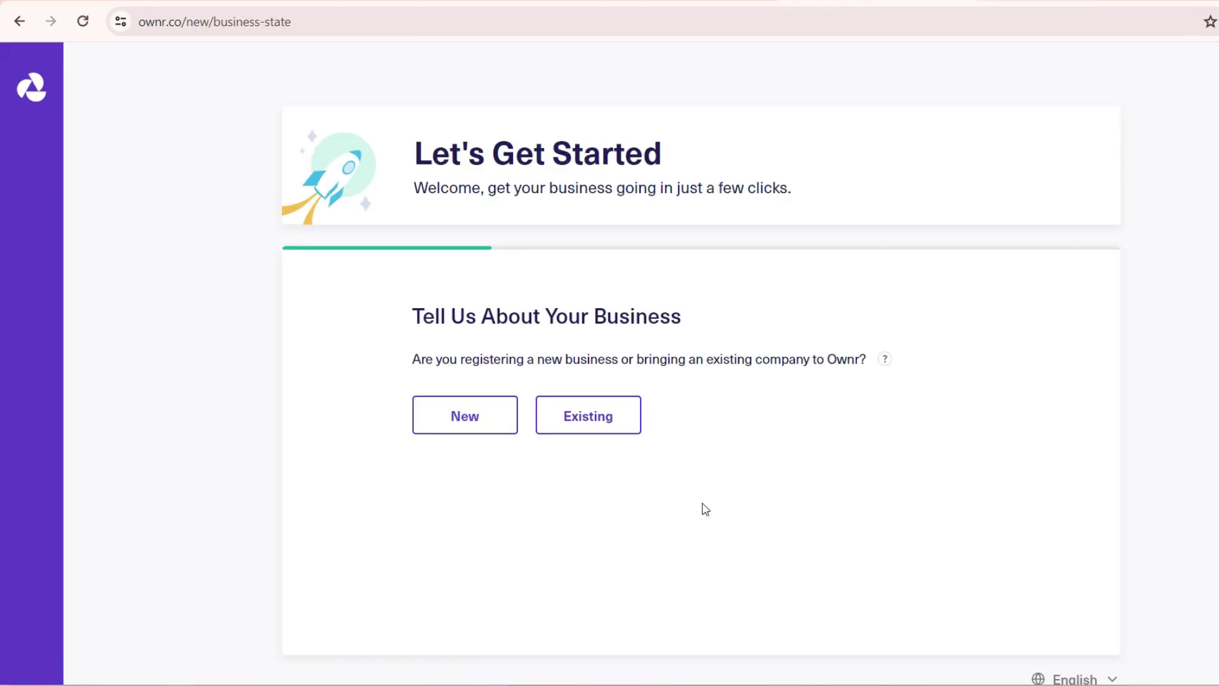
{"action": "left_click", "coordinate": [479, 422]}
{"action": "left_click", "coordinate": [480, 423]}
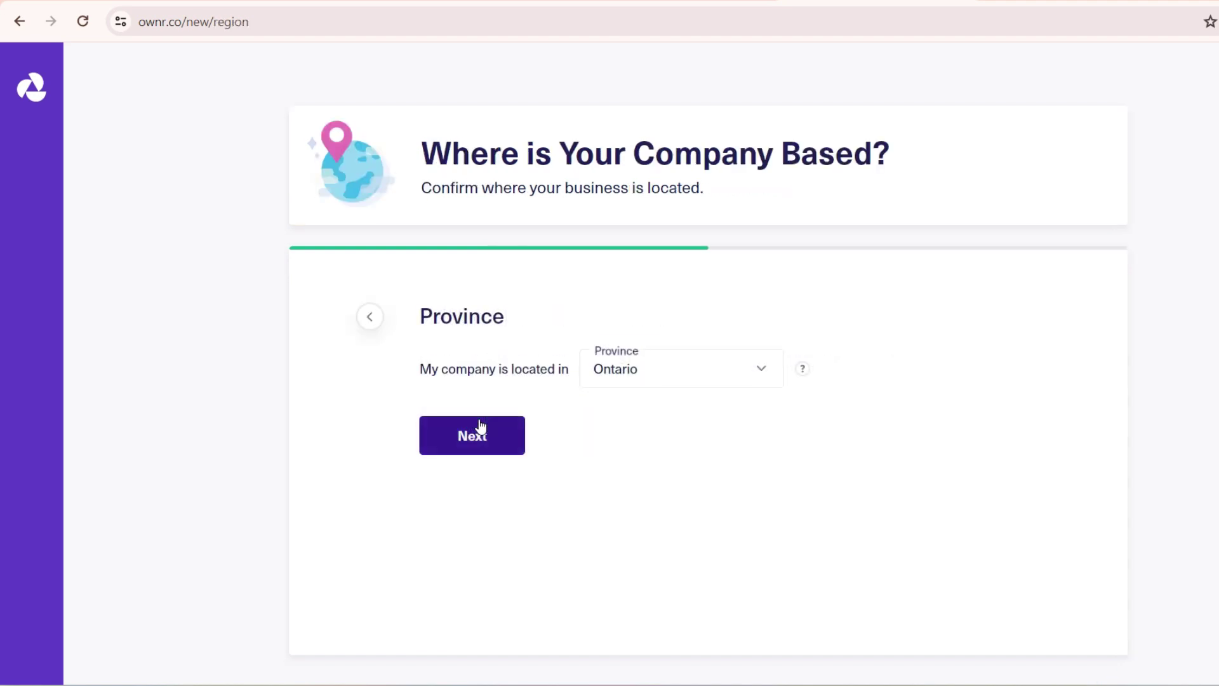
Step: Set the company's province to Ontario and continue to the business structure choice
{"action": "left_click", "coordinate": [632, 381]}
{"action": "scroll", "coordinate": [781, 406], "scroll_direction": "down", "scroll_amount": 3}
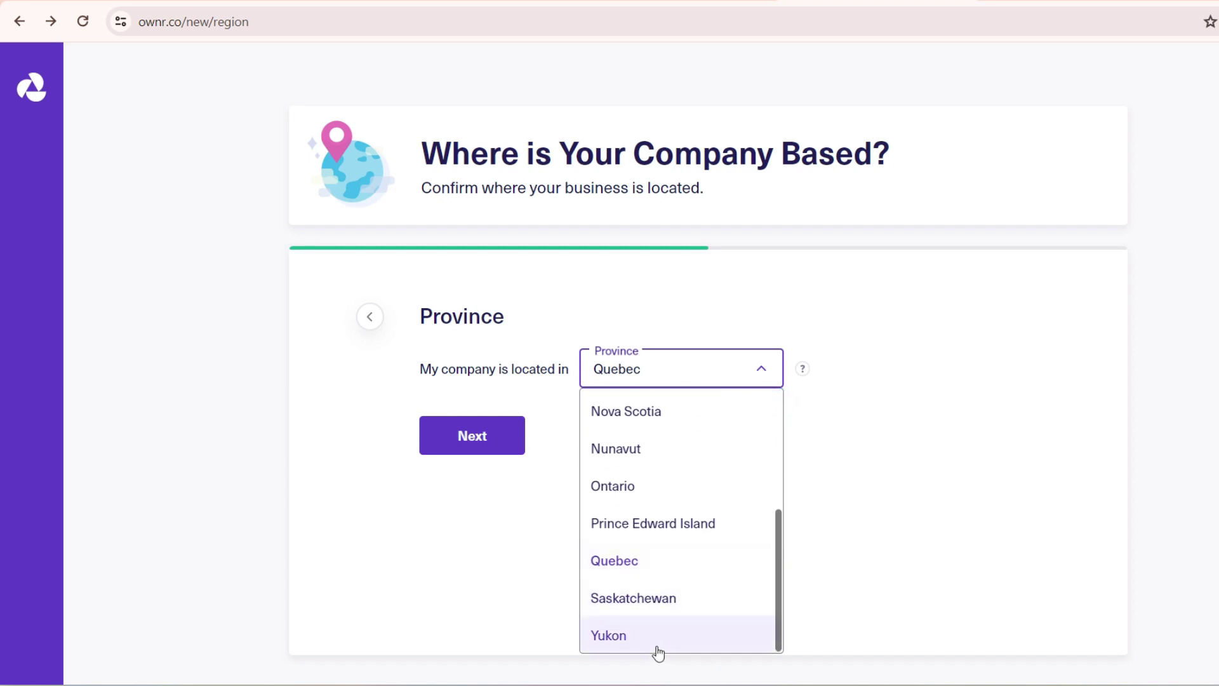
{"action": "left_click", "coordinate": [603, 488]}
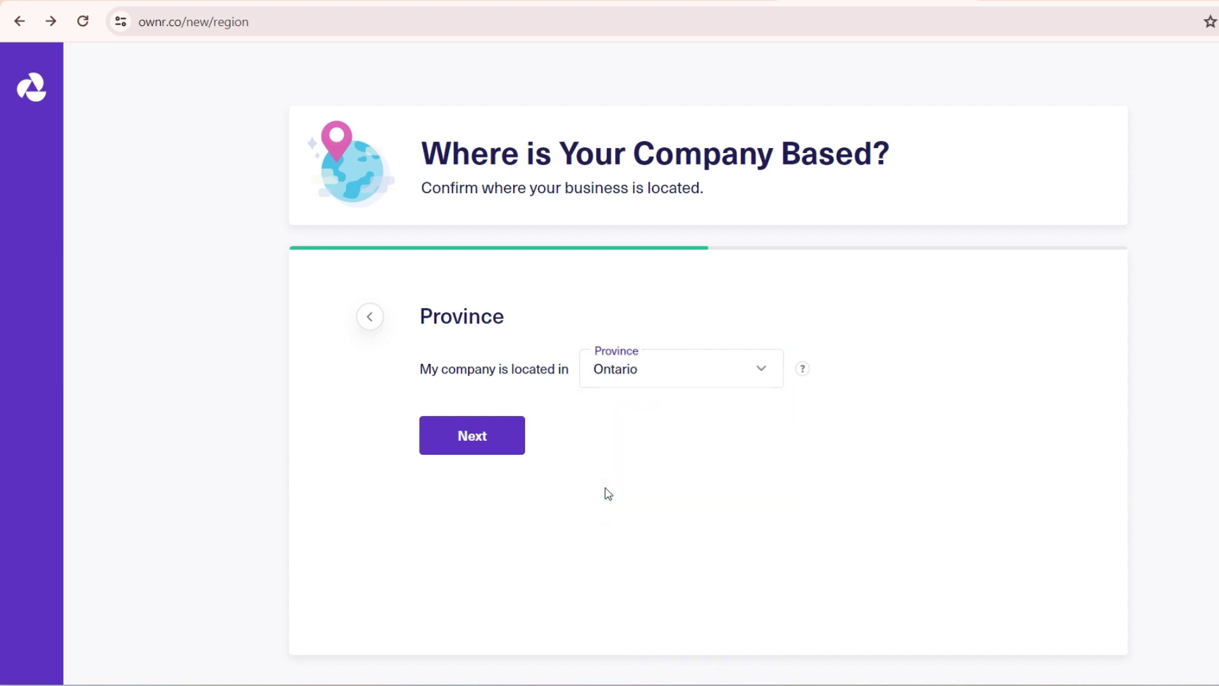
{"action": "left_click", "coordinate": [498, 447]}
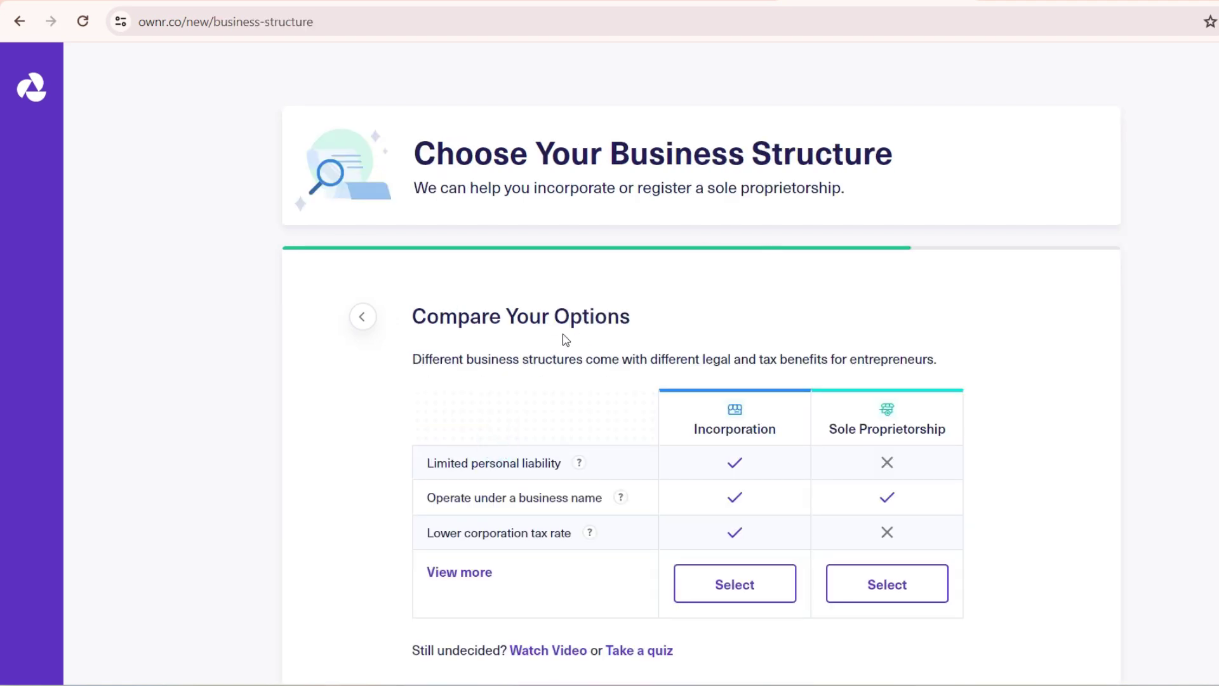
Step: Expand the full comparison of business structures and select Incorporation
{"action": "left_click", "coordinate": [479, 574]}
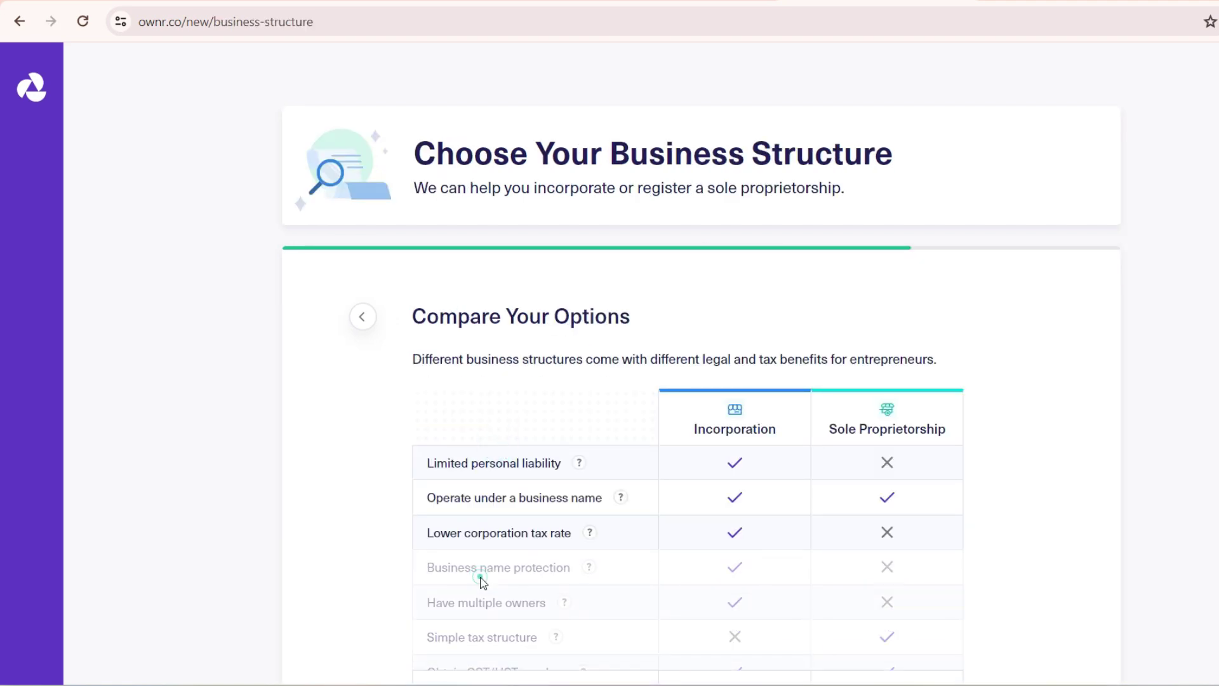
{"action": "scroll", "coordinate": [679, 449], "scroll_direction": "down", "scroll_amount": 3}
{"action": "scroll", "coordinate": [680, 470], "scroll_direction": "down", "scroll_amount": 1}
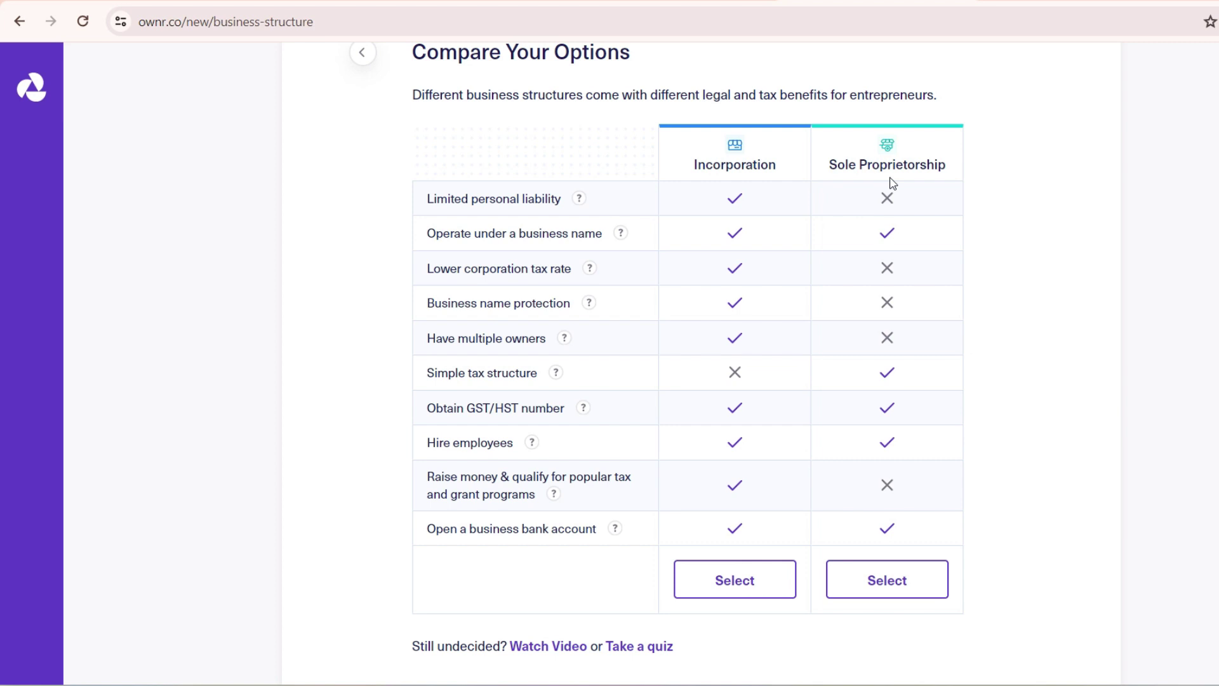
{"action": "left_click", "coordinate": [752, 589]}
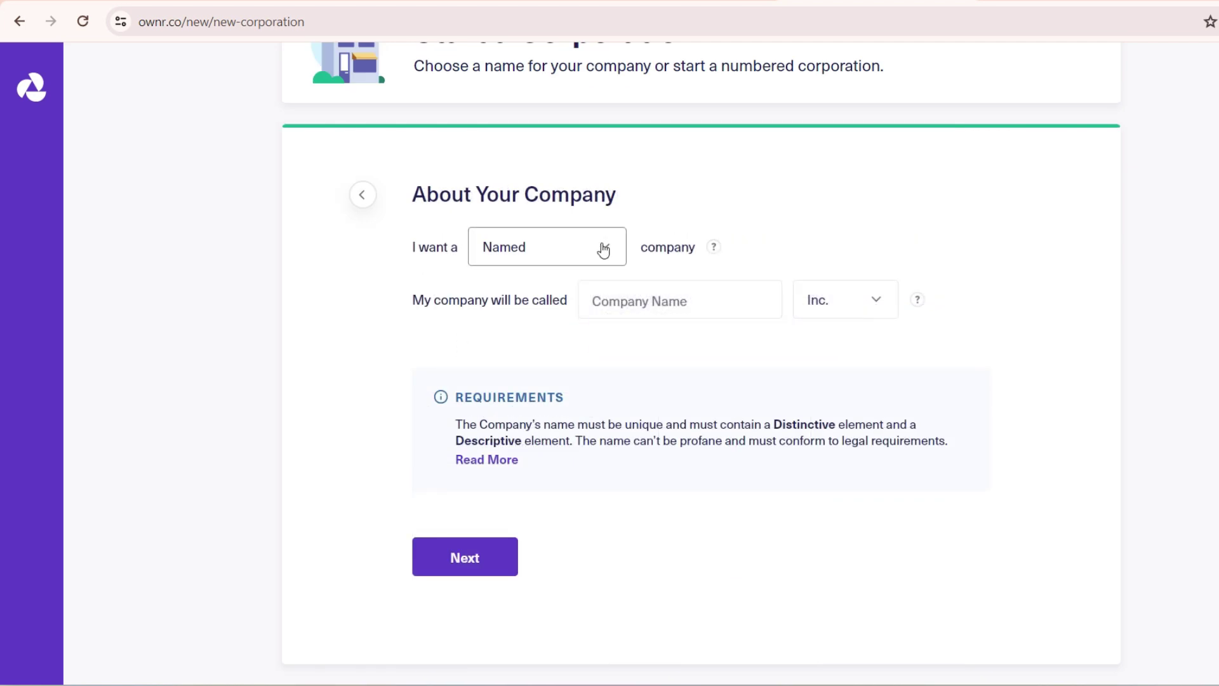
Step: Keep the company type as Named and enter "Cipherforti Consulting" as the company name
{"action": "left_click", "coordinate": [554, 254]}
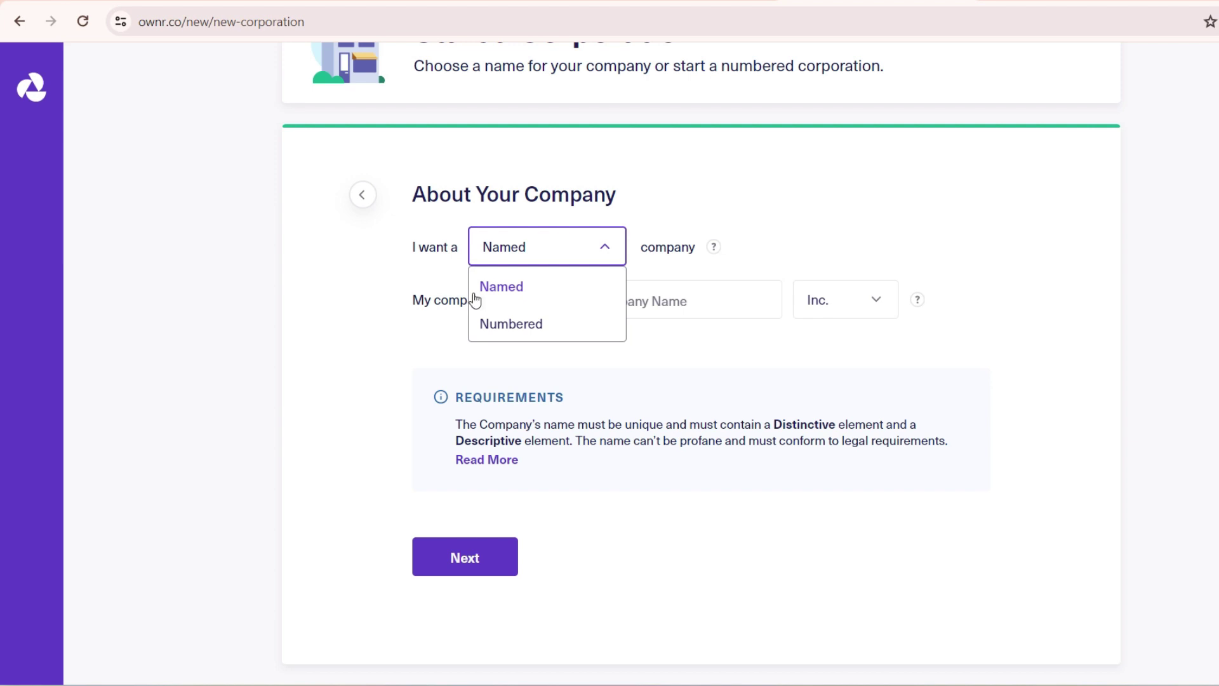
{"action": "left_click", "coordinate": [786, 243]}
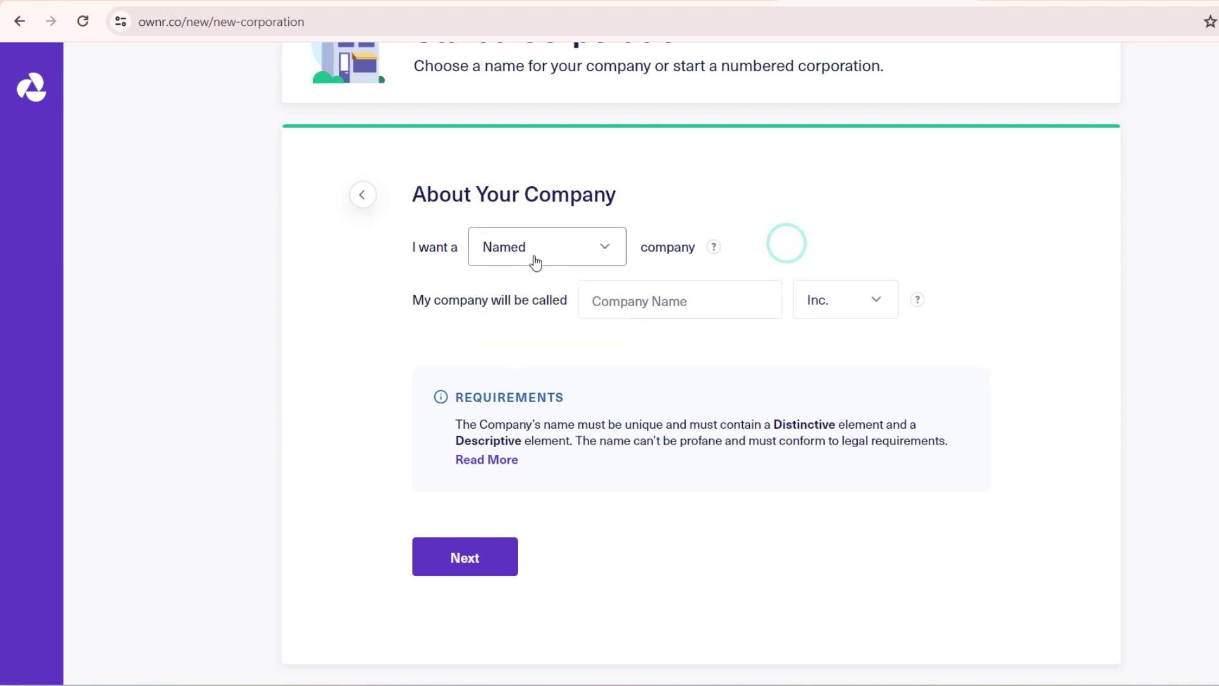
{"action": "left_click", "coordinate": [652, 305]}
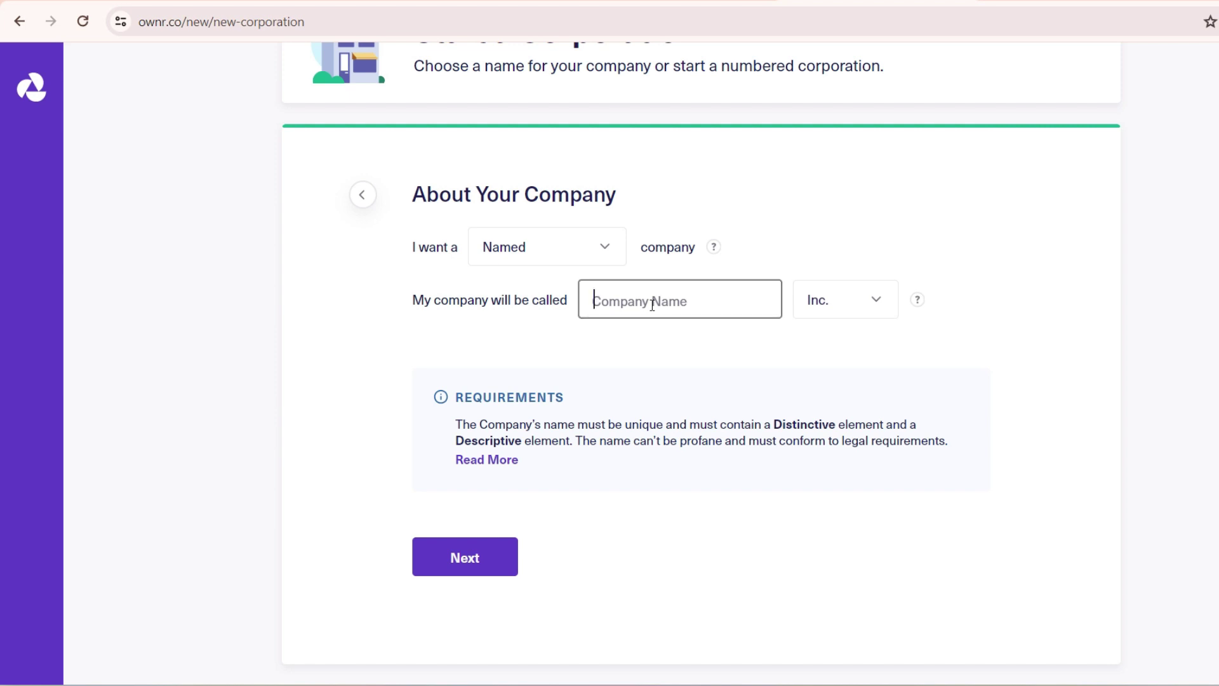
{"action": "type", "text": "C"}
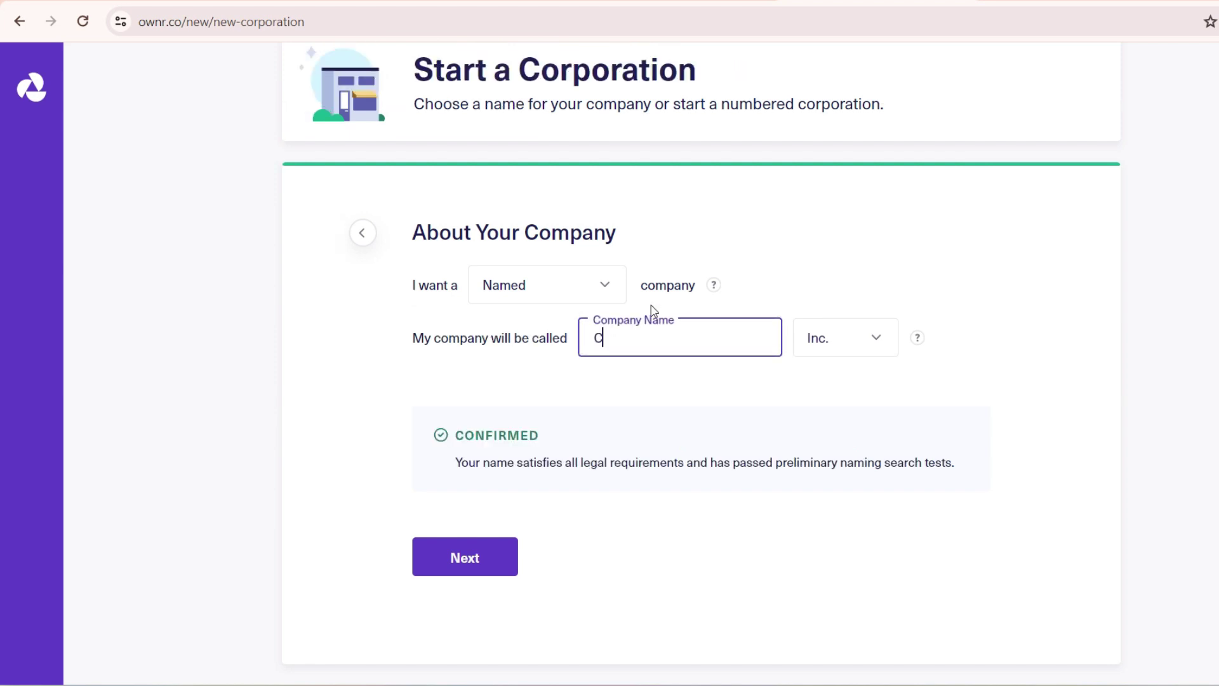
{"action": "type", "text": "ipherforti Consulting"}
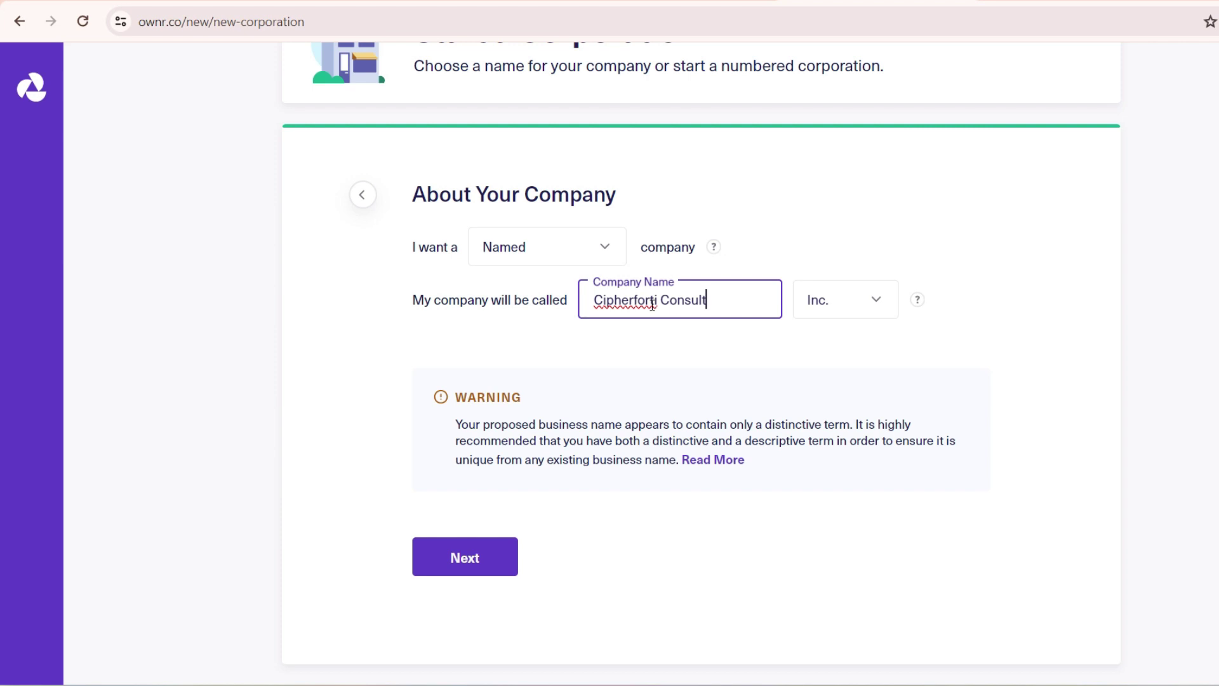
{"action": "left_click", "coordinate": [638, 394]}
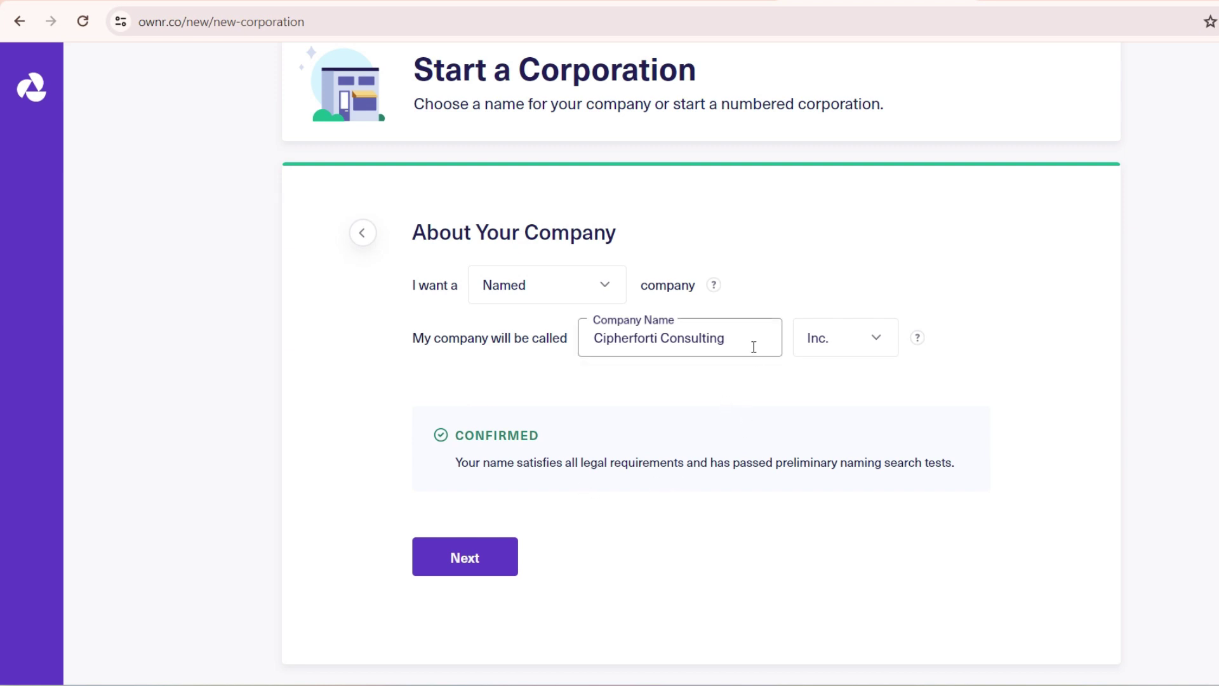
Step: Test the company name without the word "Consulting", and restore the full name "Cipherforti Consulting"
{"action": "left_click_drag", "start_coordinate": [661, 345], "coordinate": [785, 345]}
{"action": "key", "text": "ctrl+c"}
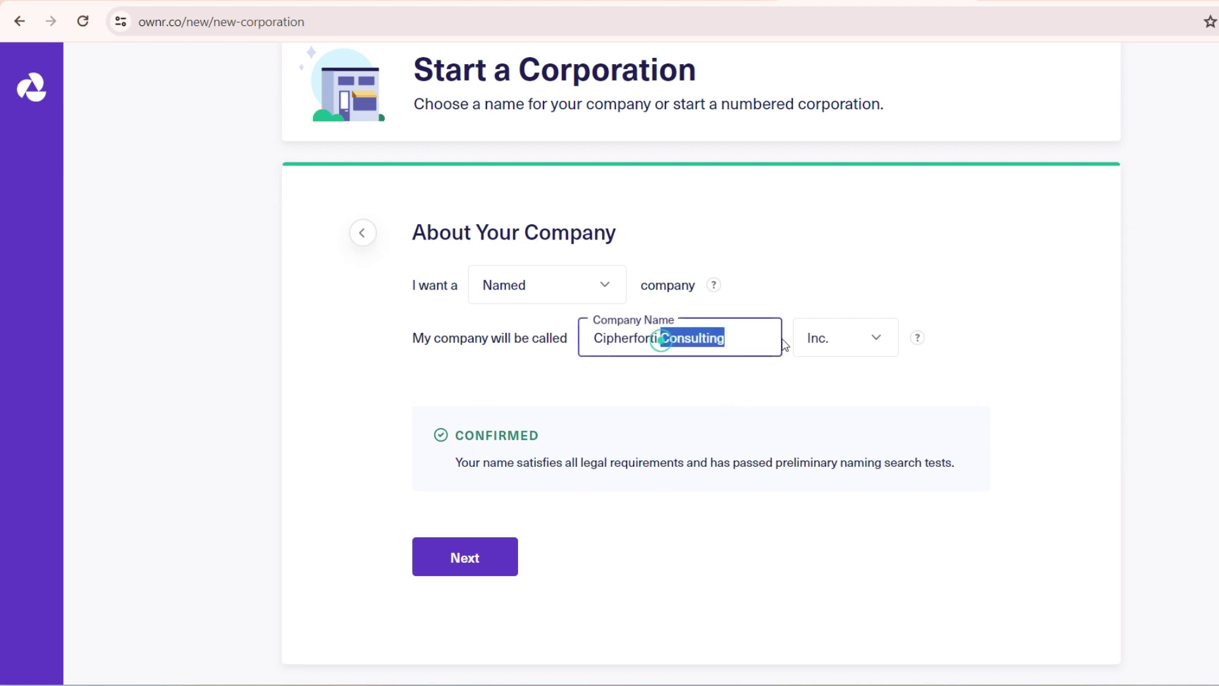
{"action": "key", "text": "BackSpace"}
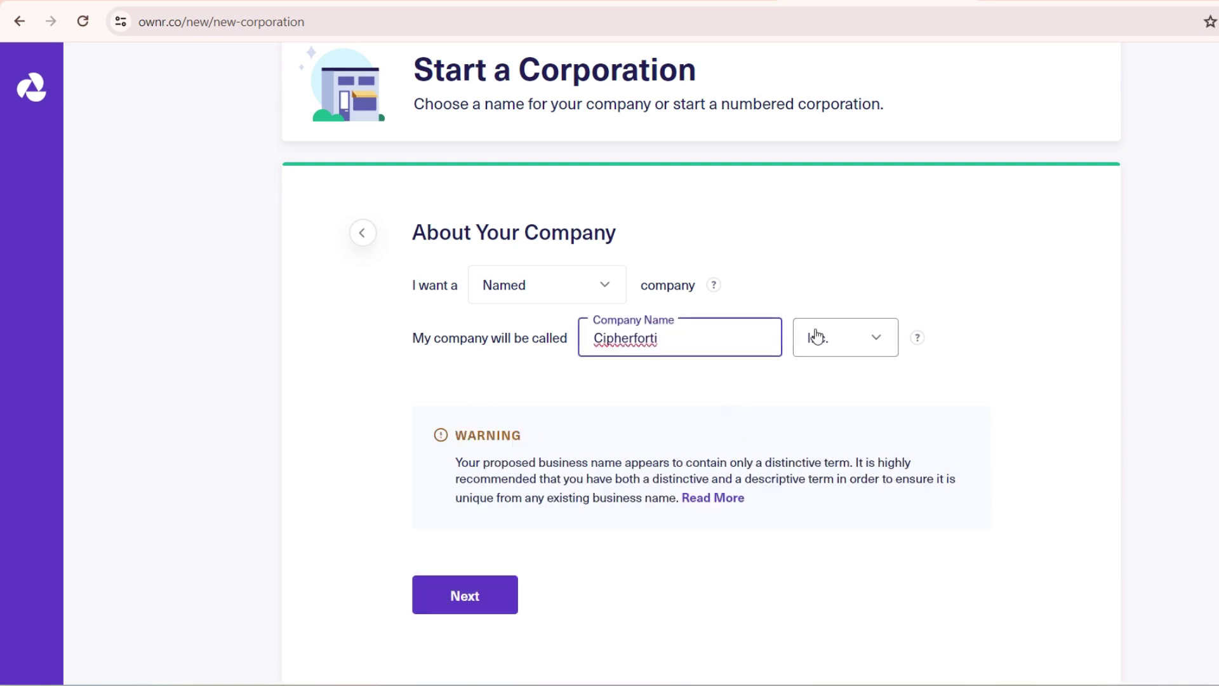
{"action": "key", "text": "ctrl+v"}
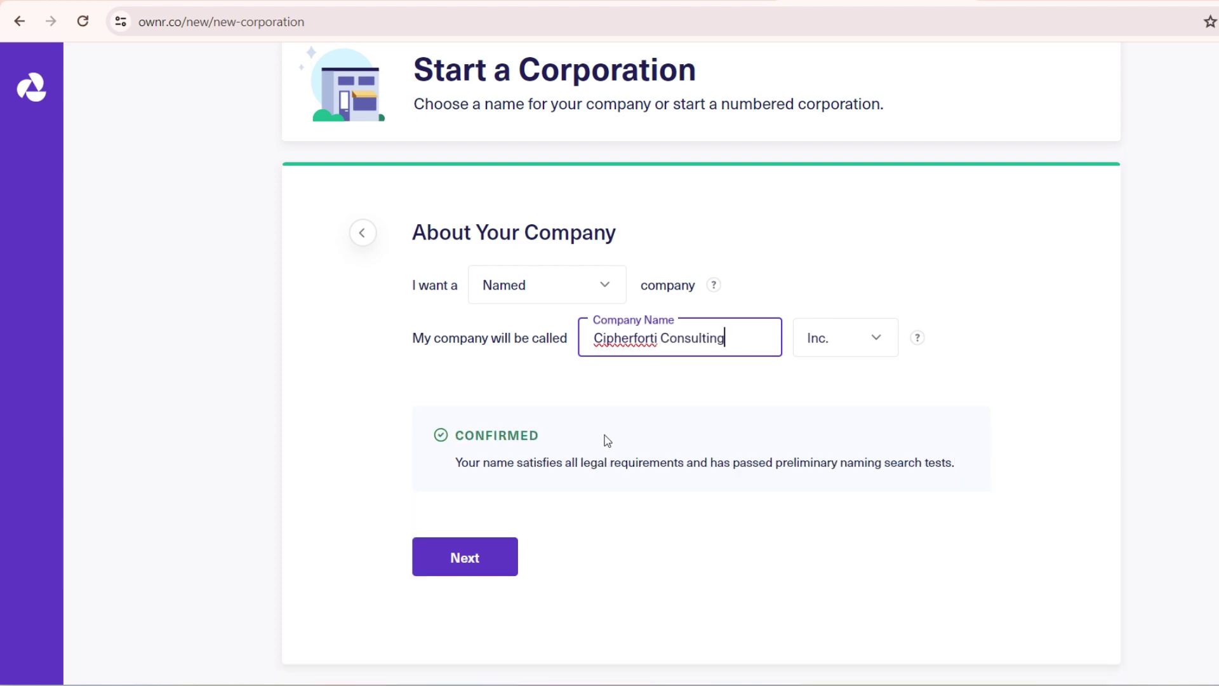
Step: Choose "Inc." as the legal ending of the company name and submit the company details
{"action": "left_click", "coordinate": [879, 341]}
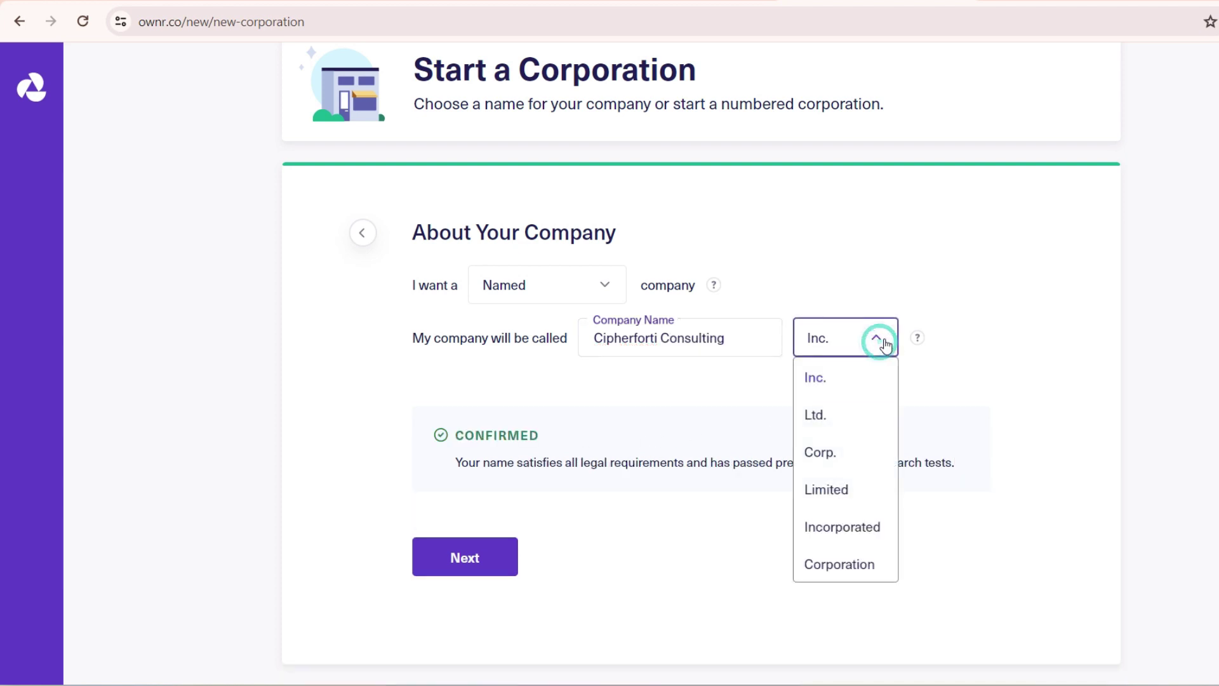
{"action": "left_click", "coordinate": [851, 384]}
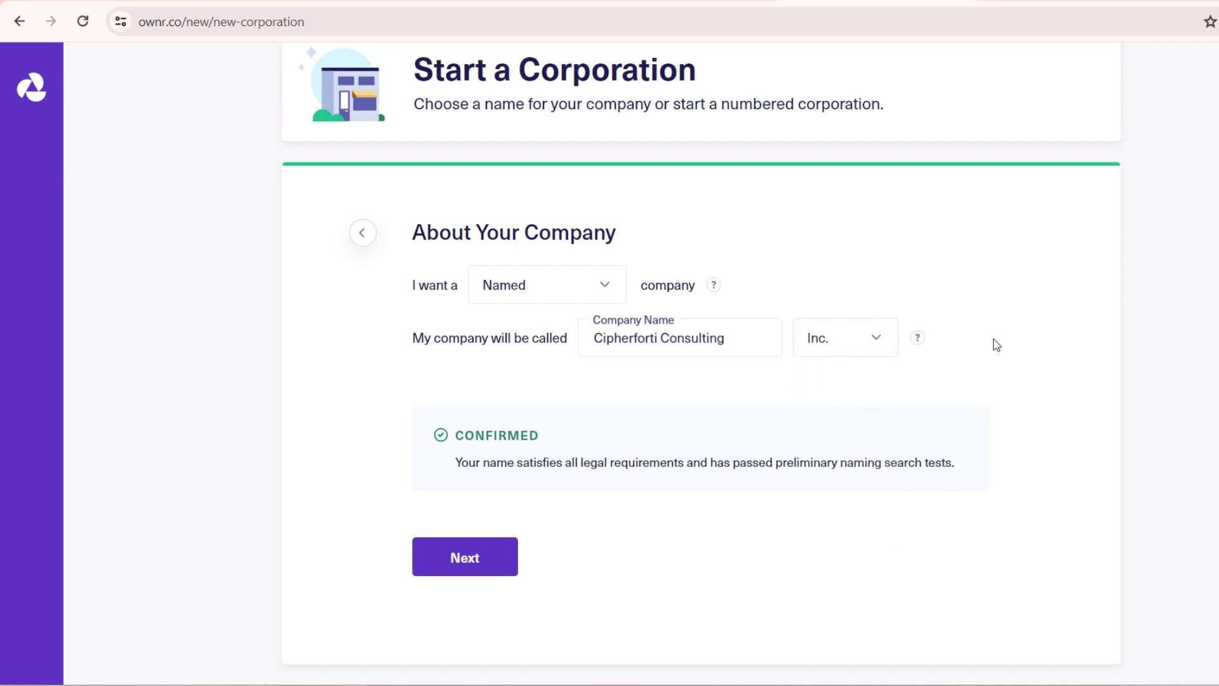
{"action": "left_click", "coordinate": [473, 565]}
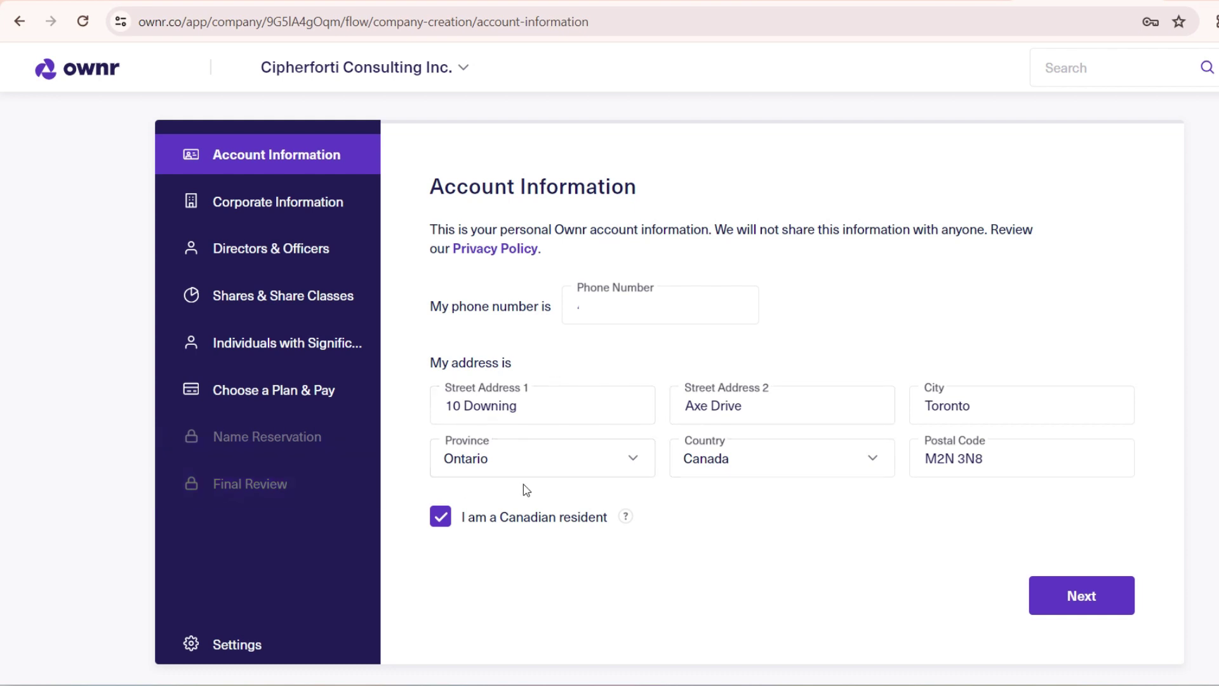
Step: Check the province choices and the Canadian resident option in the account information, keep Ontario, and continue to Corporate Information
{"action": "left_click", "coordinate": [487, 475]}
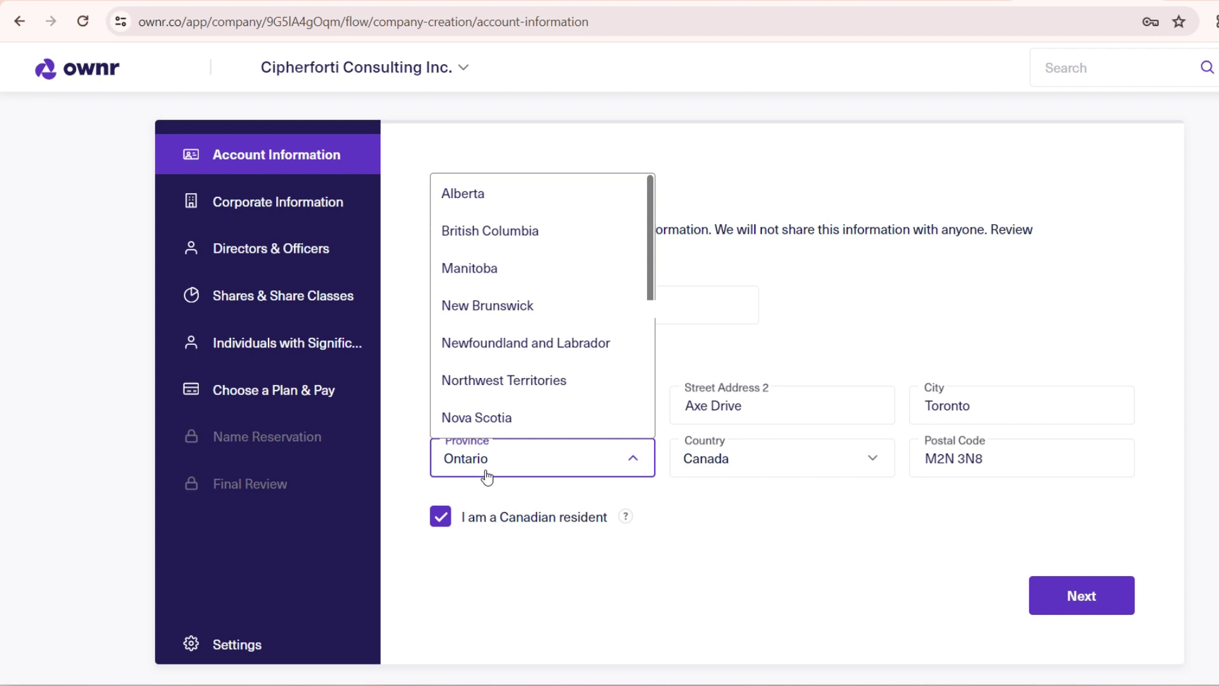
{"action": "left_click", "coordinate": [486, 473]}
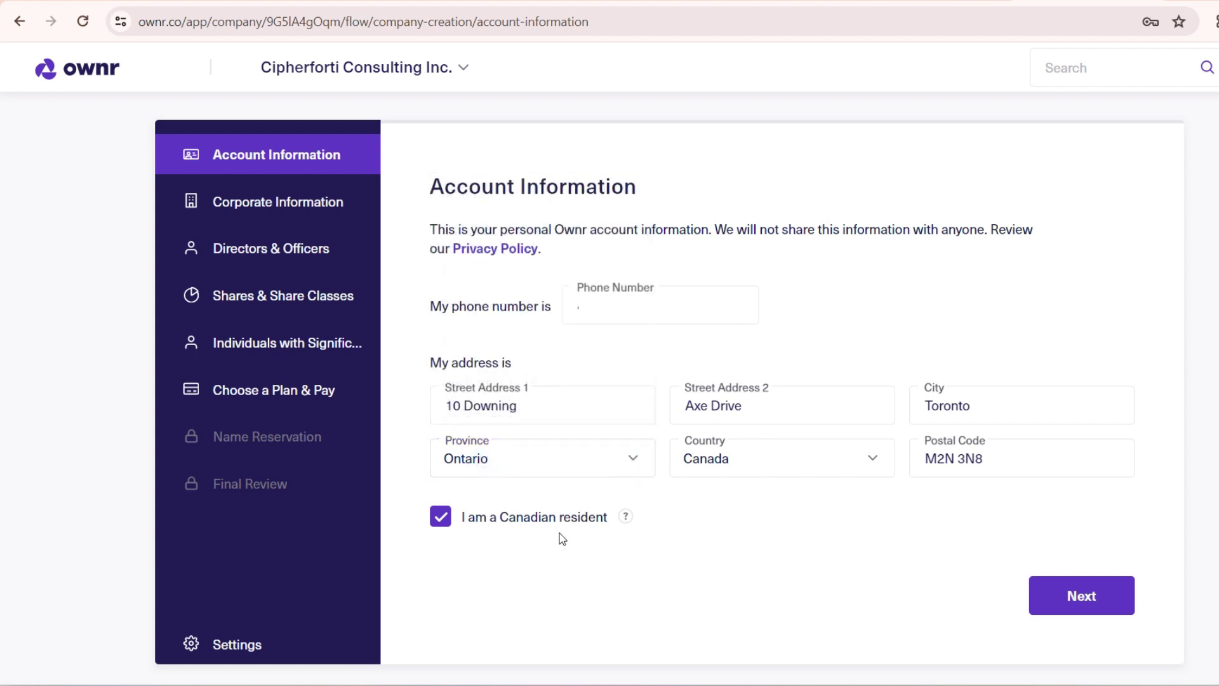
{"action": "mouse_move", "coordinate": [627, 522]}
{"action": "left_click", "coordinate": [1081, 597]}
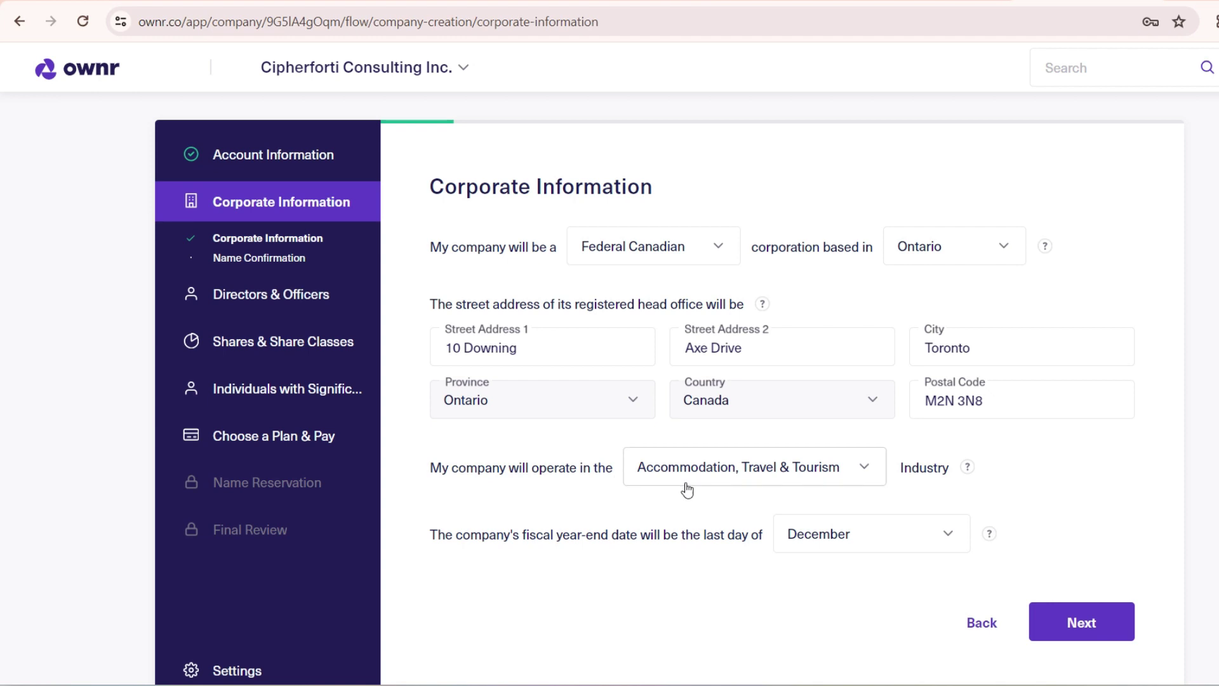
Step: Set the company's industry to Consulting & Business Services and continue to Name Confirmation
{"action": "left_click", "coordinate": [868, 468]}
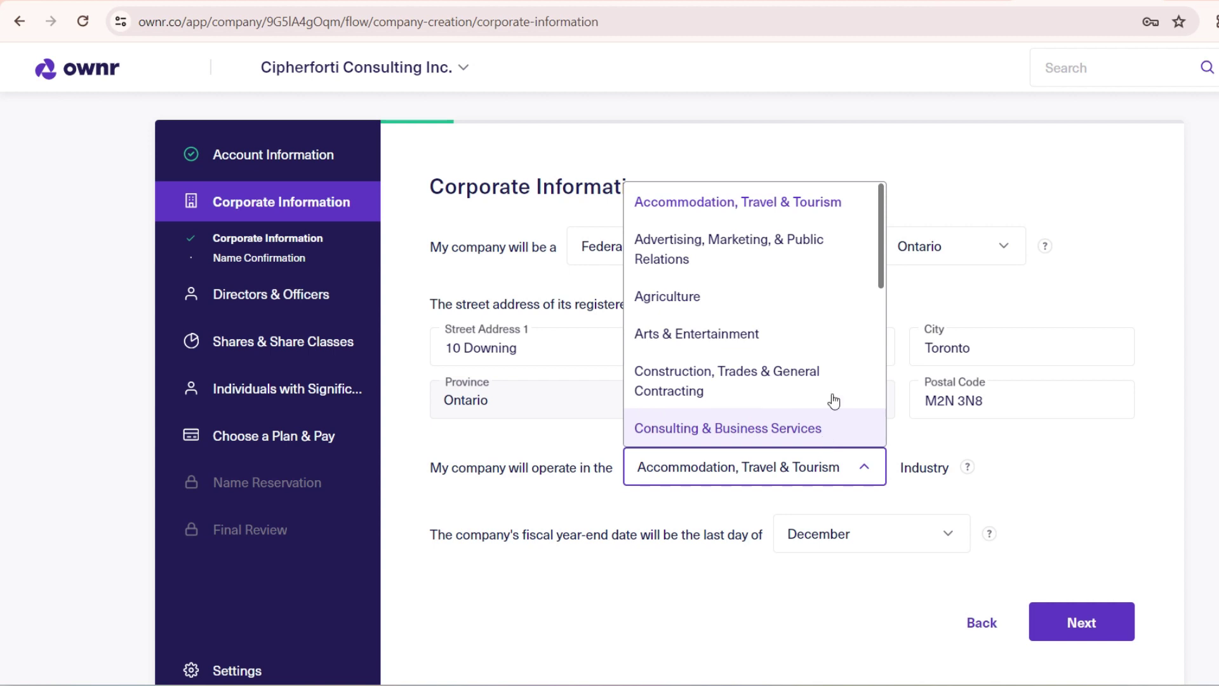
{"action": "left_click_drag", "start_coordinate": [881, 241], "coordinate": [886, 375]}
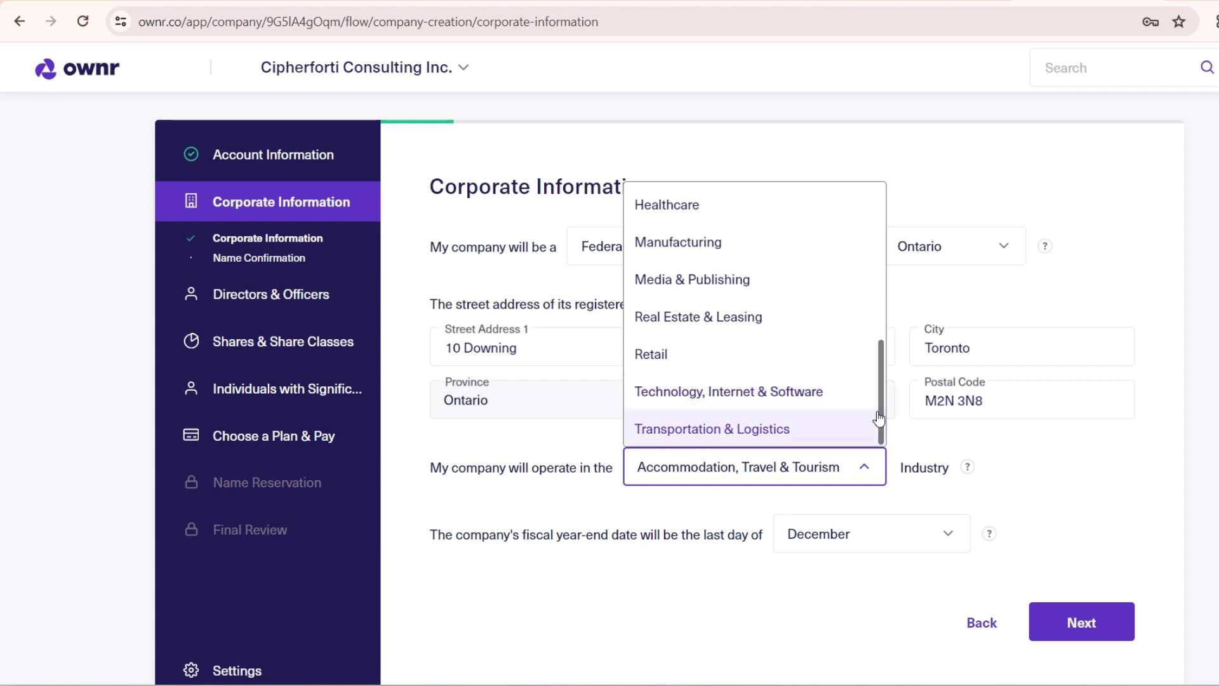
{"action": "left_click_drag", "start_coordinate": [883, 412], "coordinate": [880, 298]}
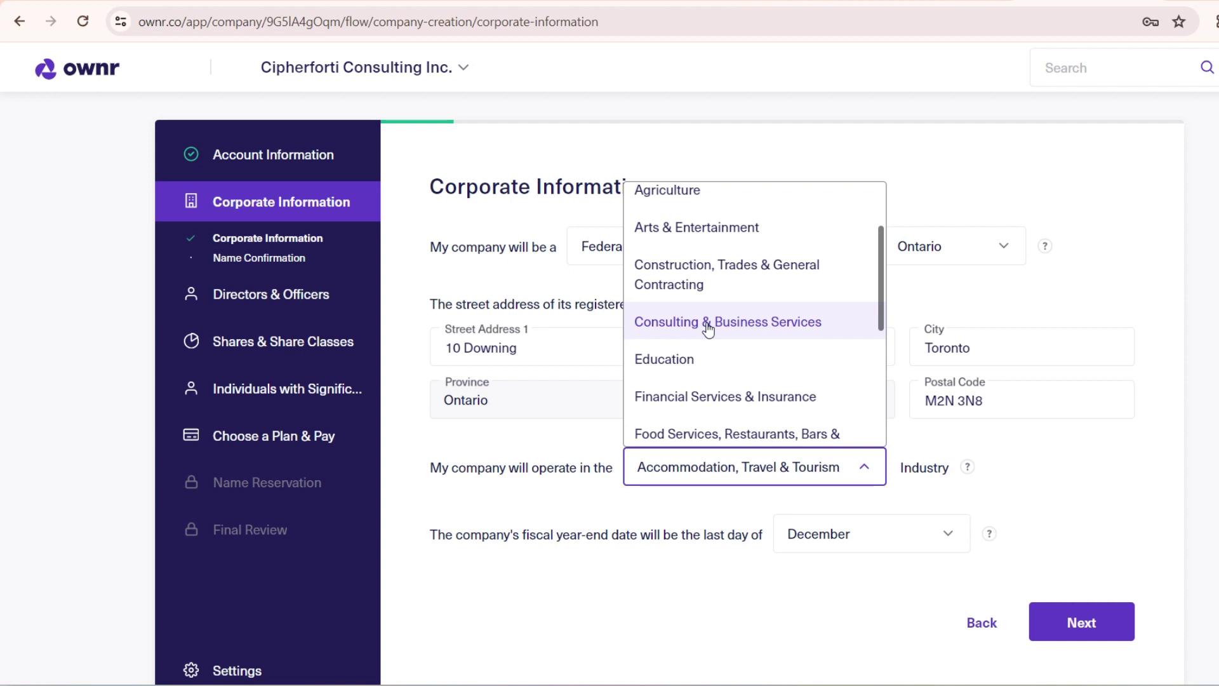
{"action": "left_click", "coordinate": [709, 327]}
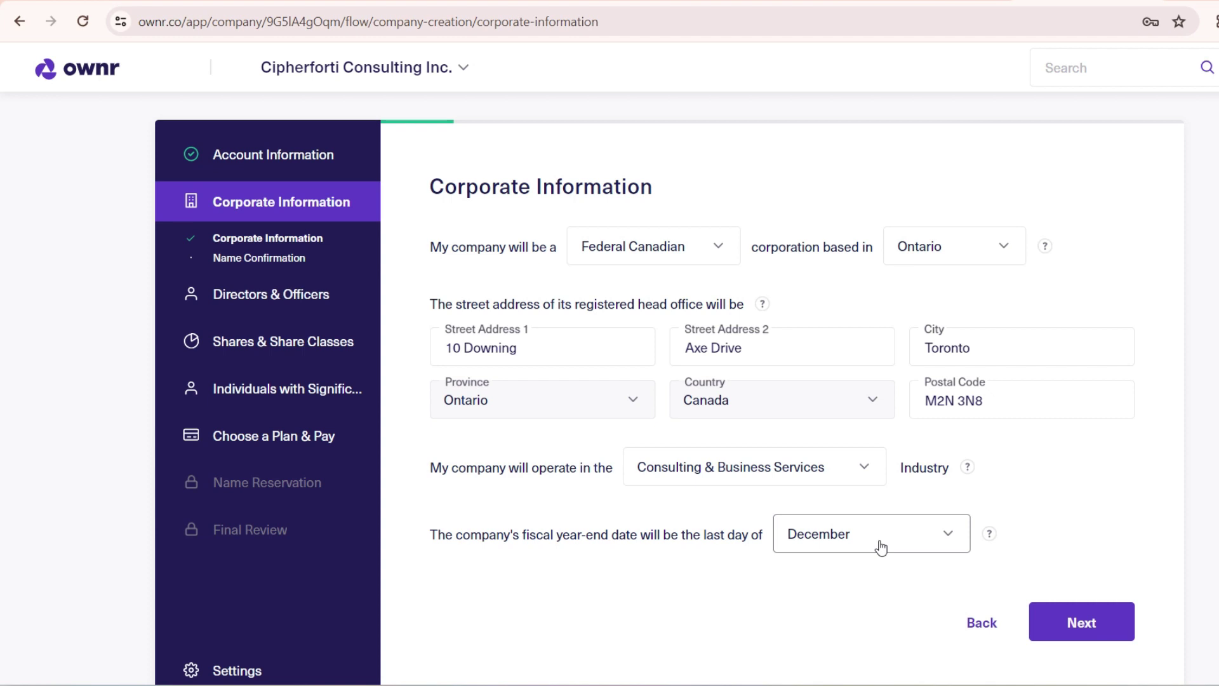
{"action": "left_click", "coordinate": [1087, 625]}
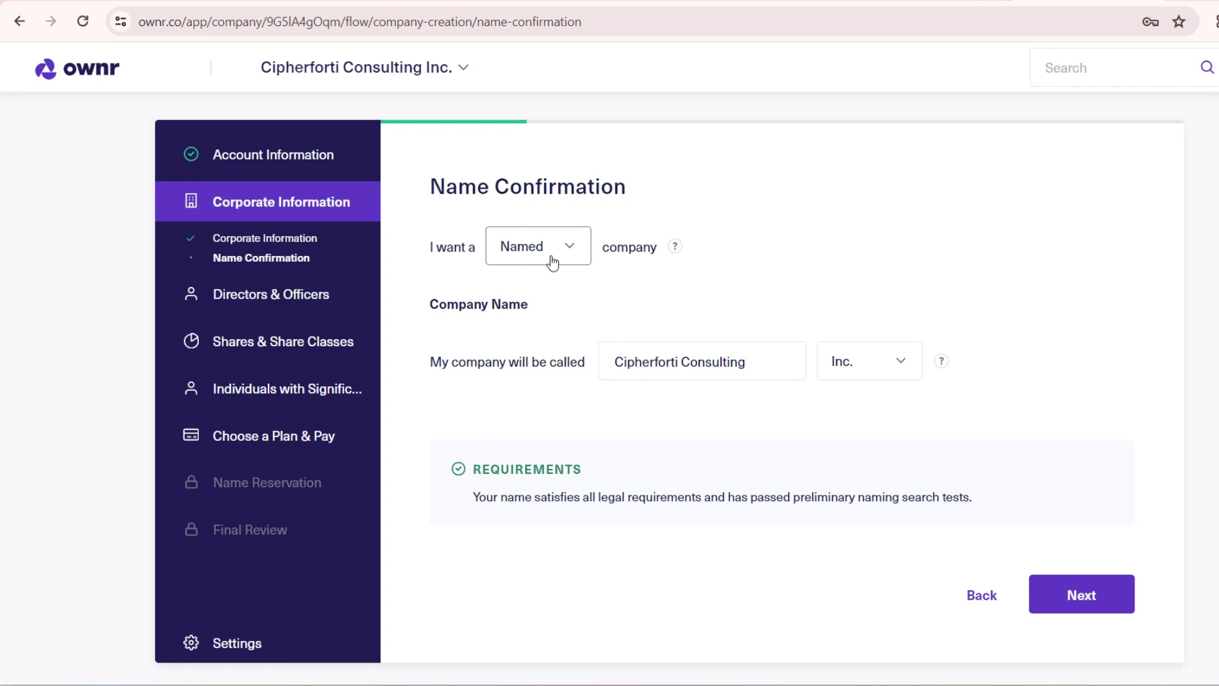
Step: Confirm the company as Named, check the name requirements notice, and continue to Directors & Officers
{"action": "left_click", "coordinate": [552, 262]}
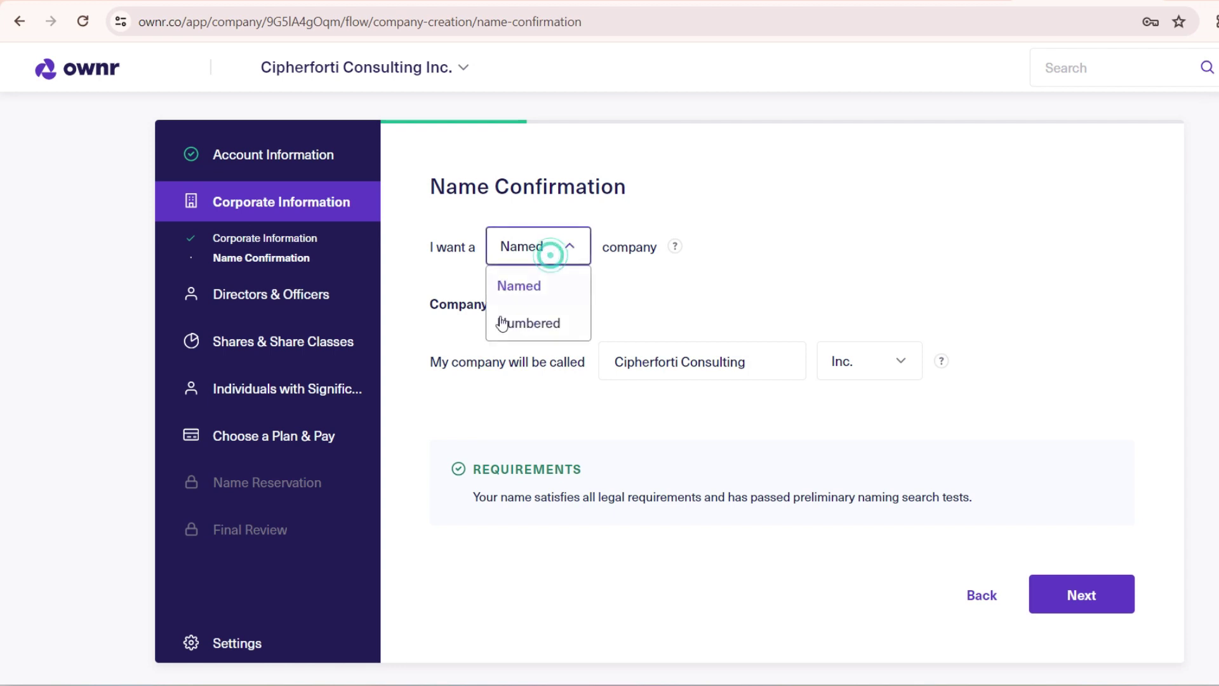
{"action": "left_click", "coordinate": [553, 288]}
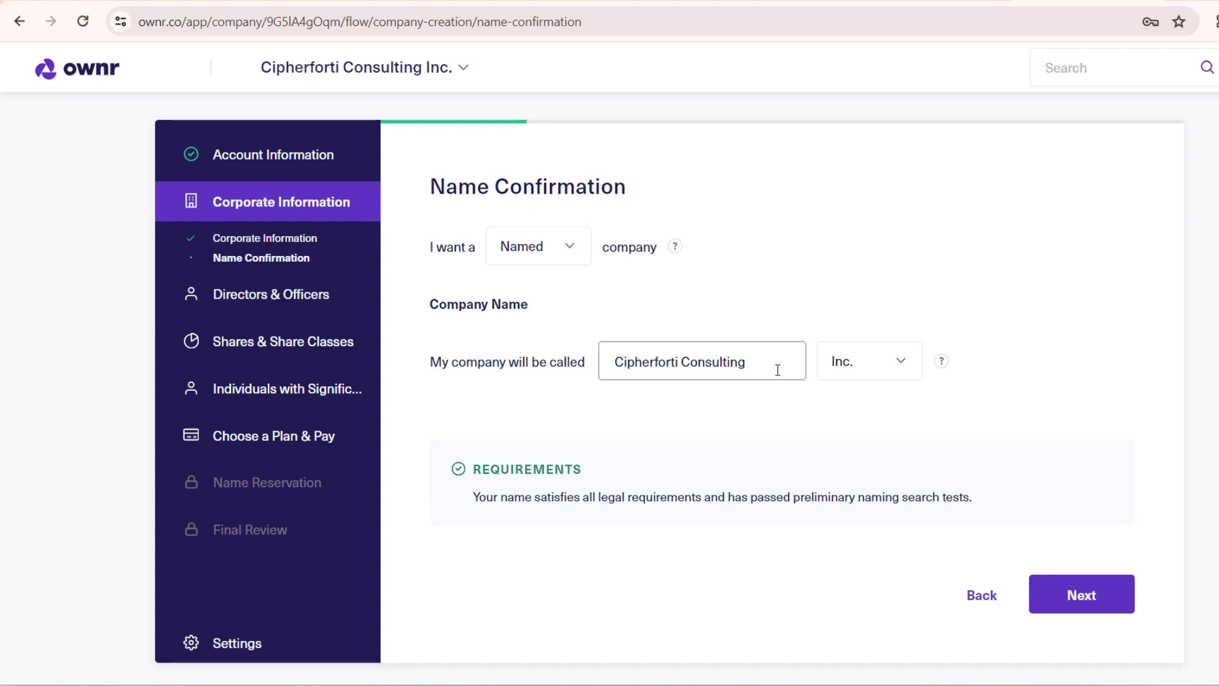
{"action": "left_click_drag", "start_coordinate": [471, 467], "coordinate": [600, 479]}
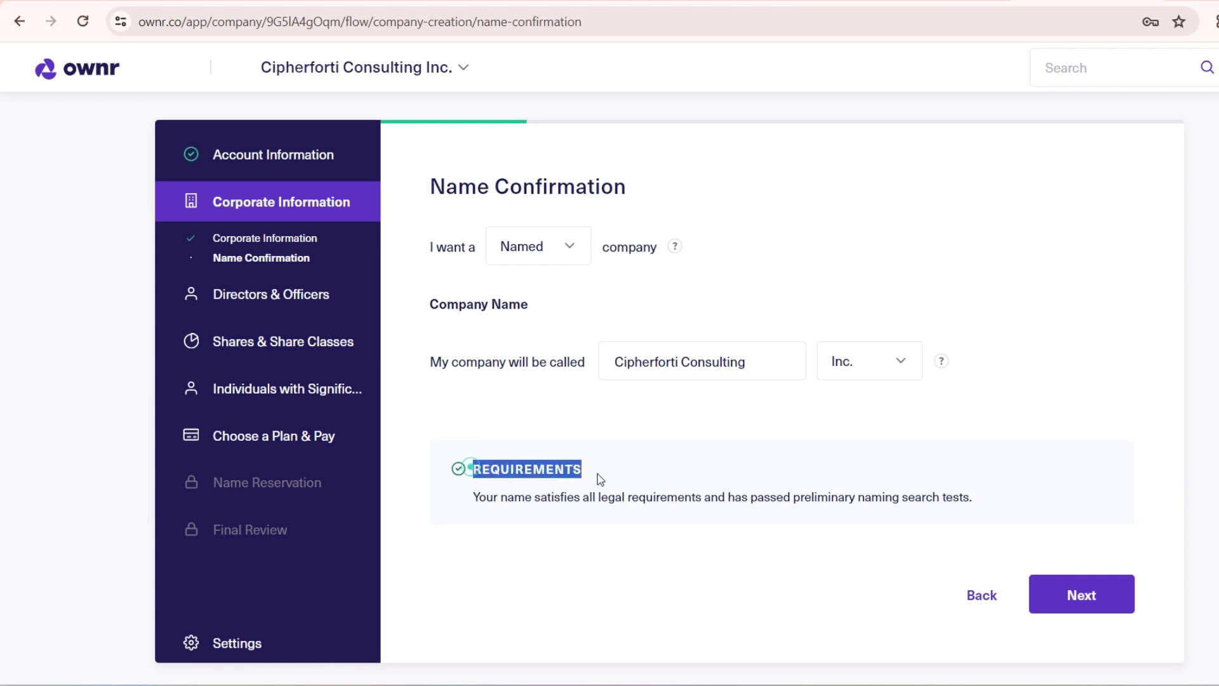
{"action": "left_click", "coordinate": [657, 476]}
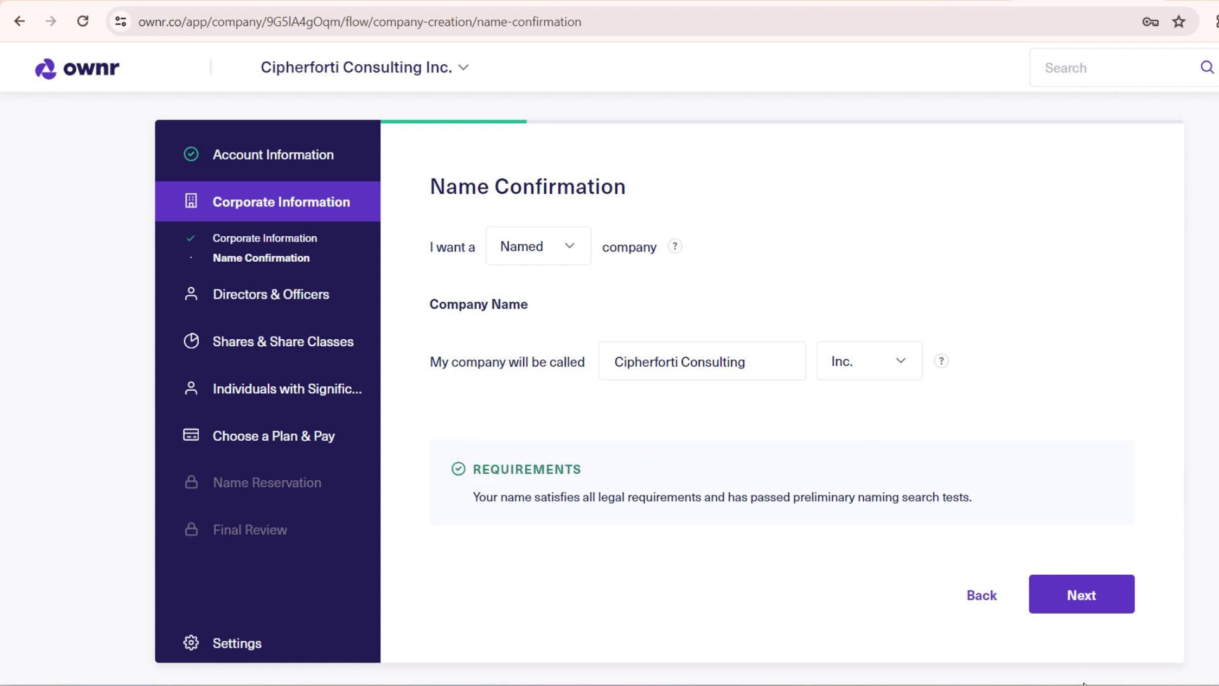
{"action": "left_click", "coordinate": [1103, 597]}
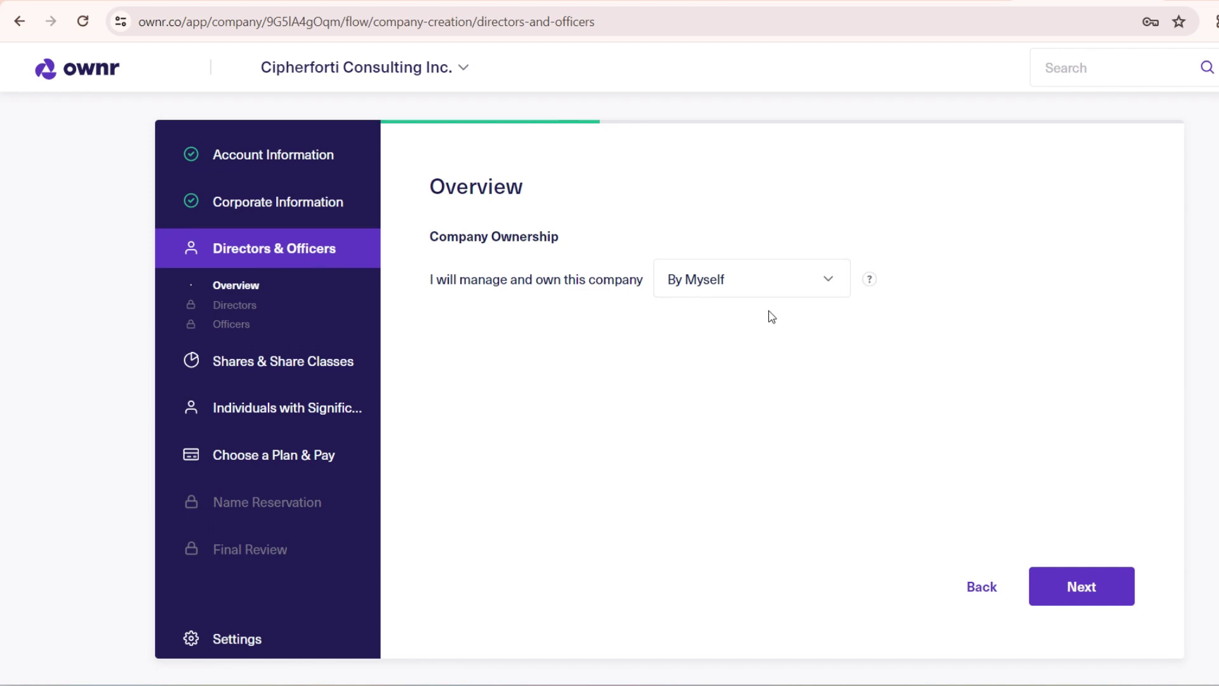
Step: Set the company ownership and management to By Myself
{"action": "left_click", "coordinate": [766, 292]}
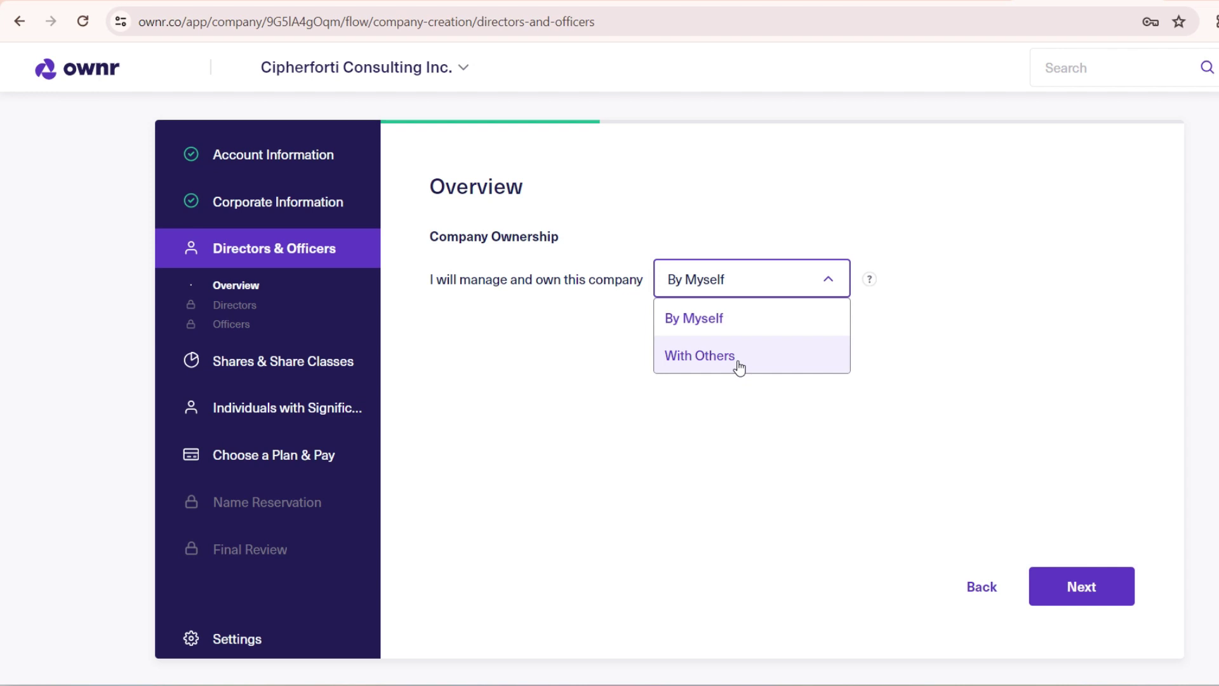
{"action": "left_click", "coordinate": [696, 319]}
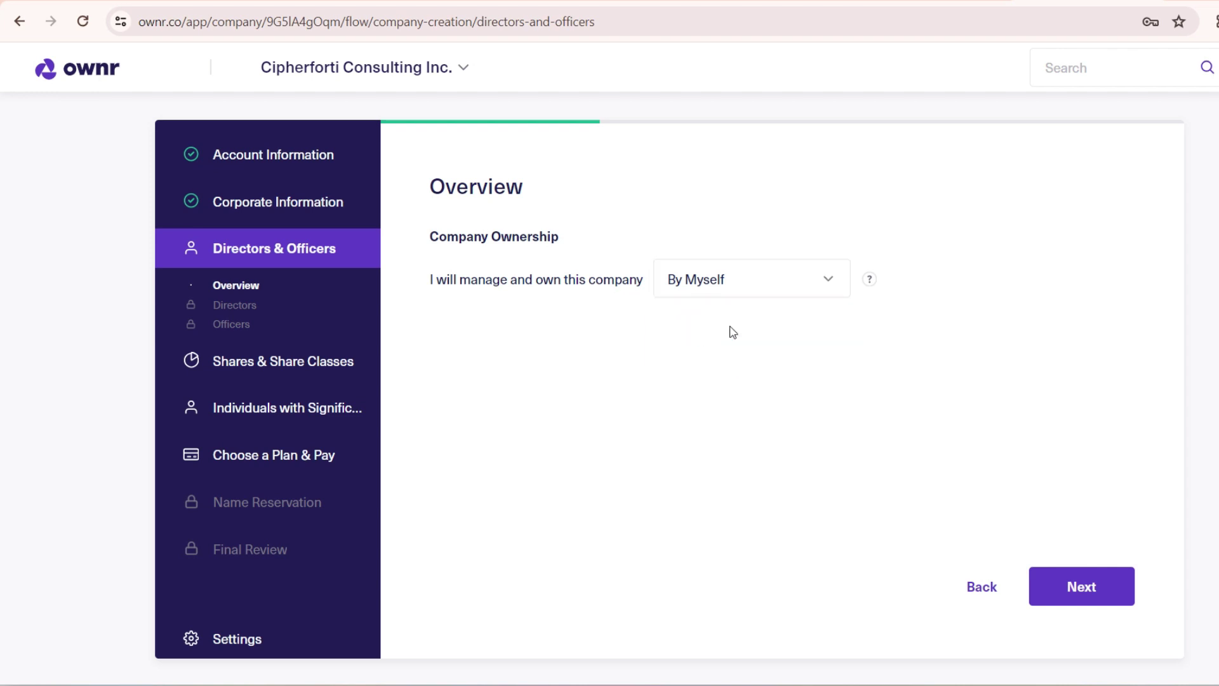
Step: Continue past the ownership overview and open the missing information for the listed individual with significant control
{"action": "left_click", "coordinate": [1082, 600]}
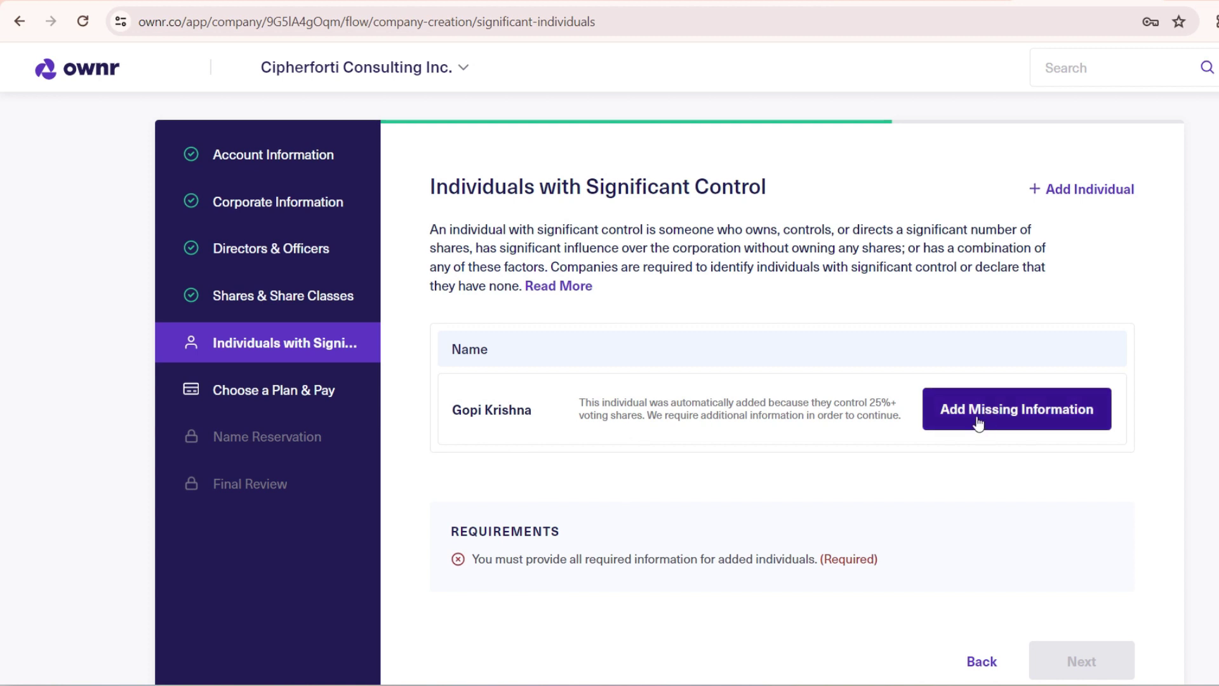
{"action": "left_click", "coordinate": [1017, 418]}
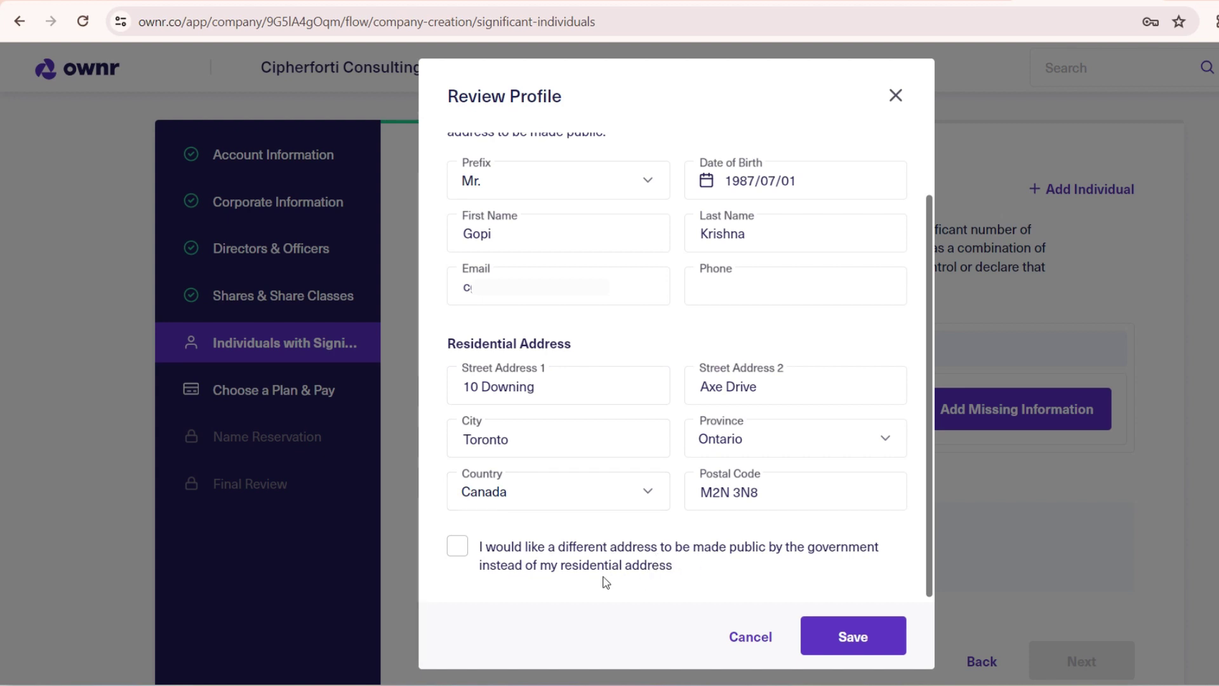
{"action": "left_click", "coordinate": [457, 548]}
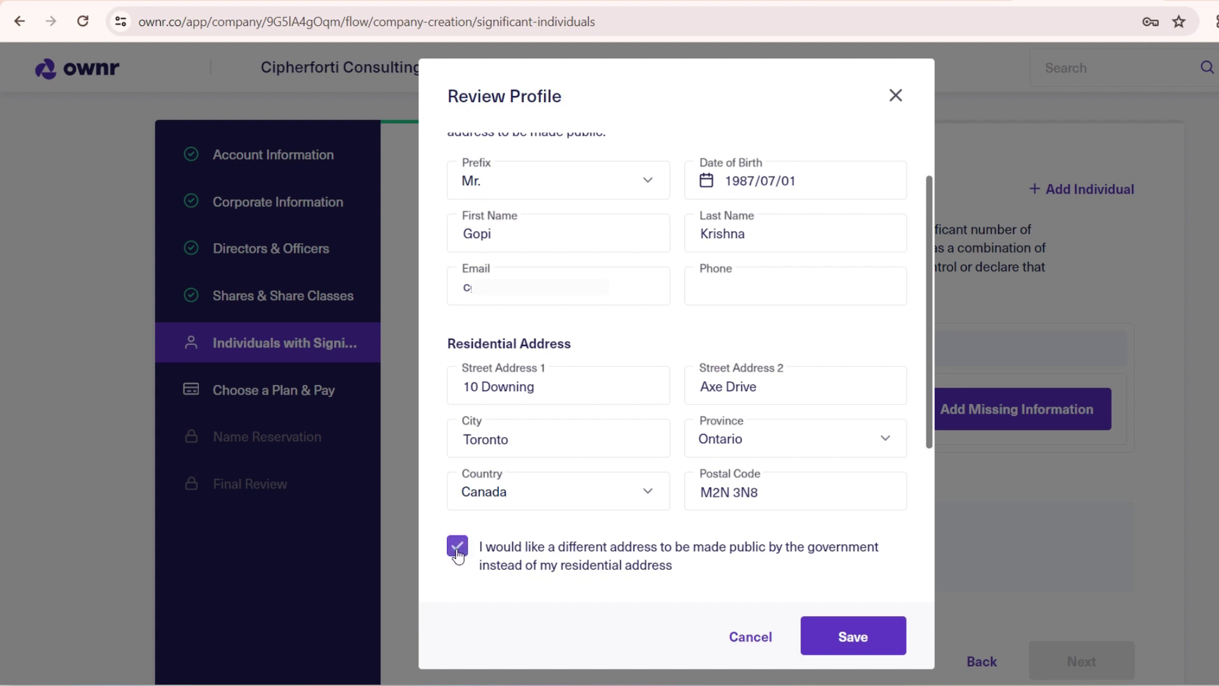
{"action": "left_click_drag", "start_coordinate": [931, 283], "coordinate": [936, 539]}
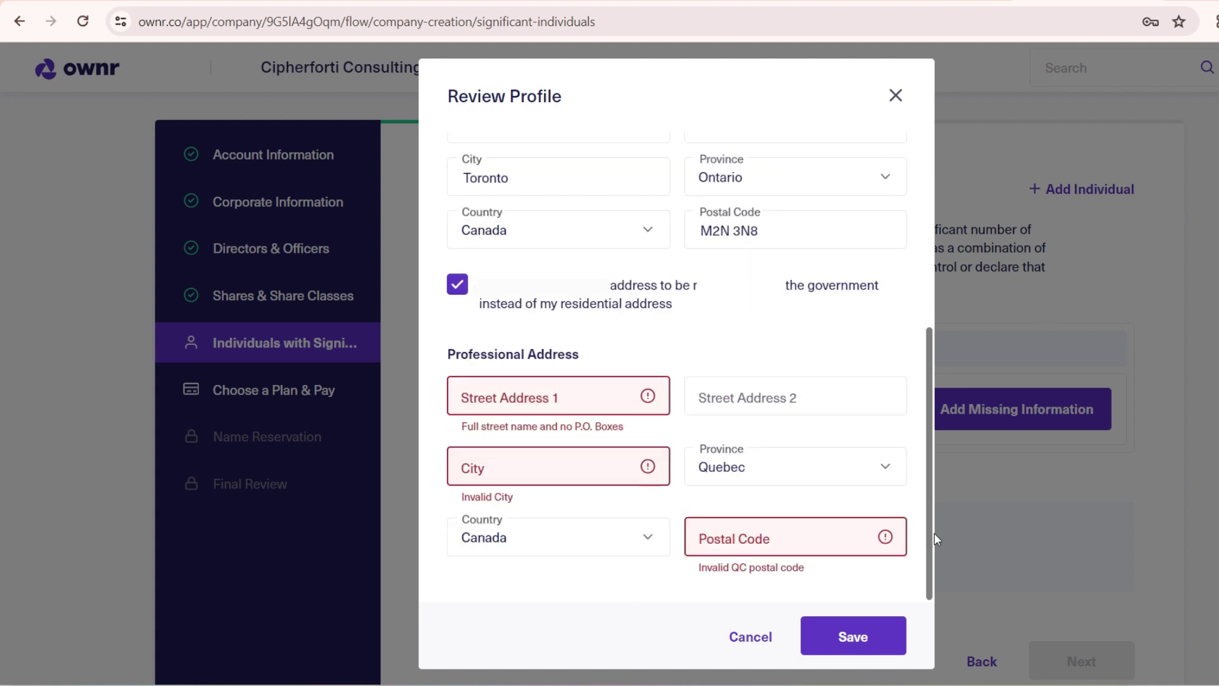
{"action": "key", "text": "space"}
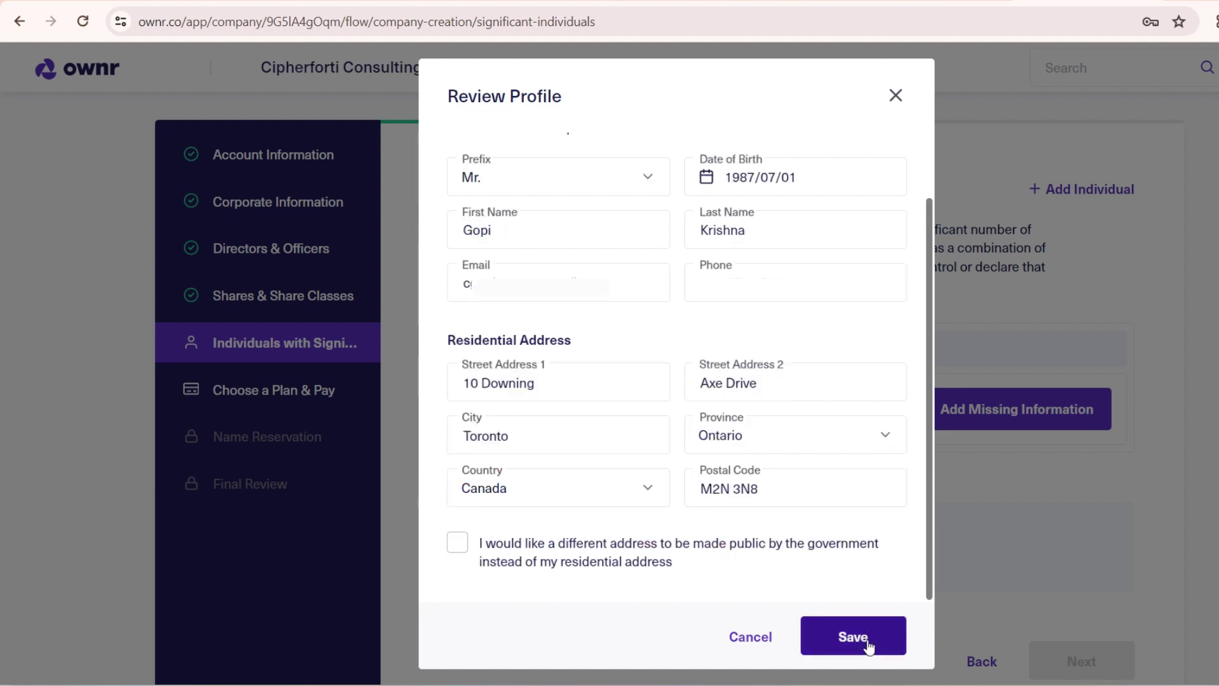
Step: Save the individual's profile, keep India as citizenship and Canada as tax jurisdiction, and continue to Choose a Plan & Pay
{"action": "left_click", "coordinate": [853, 636]}
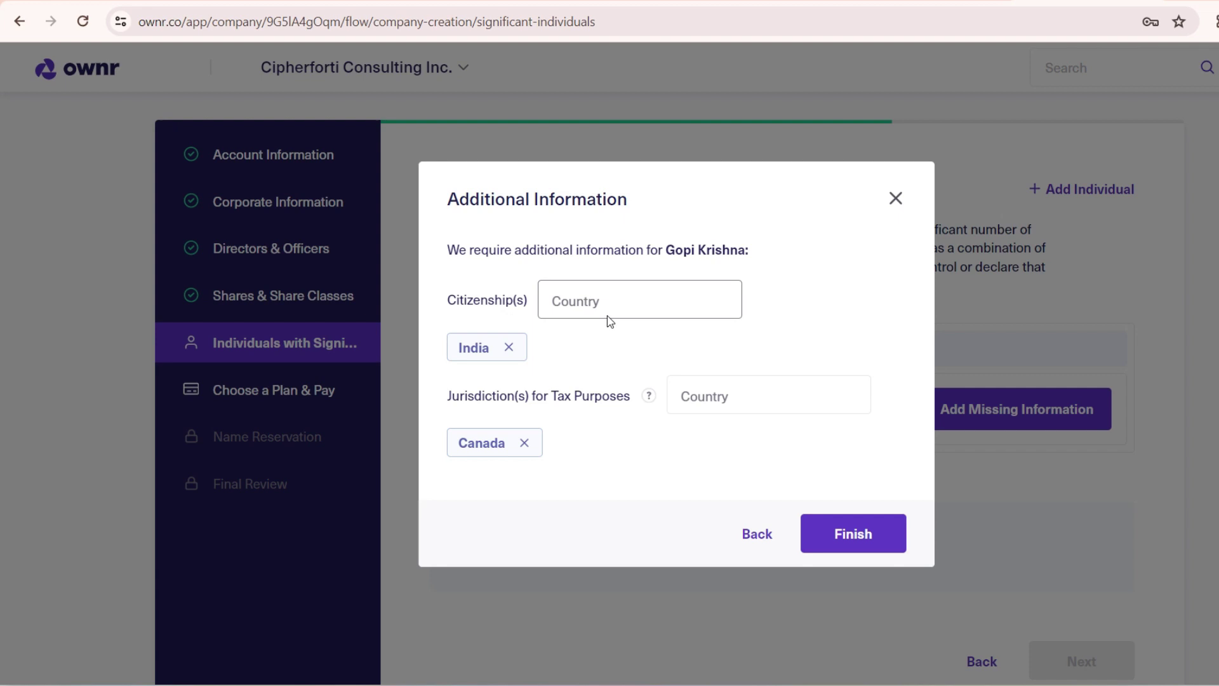
{"action": "left_click", "coordinate": [626, 301]}
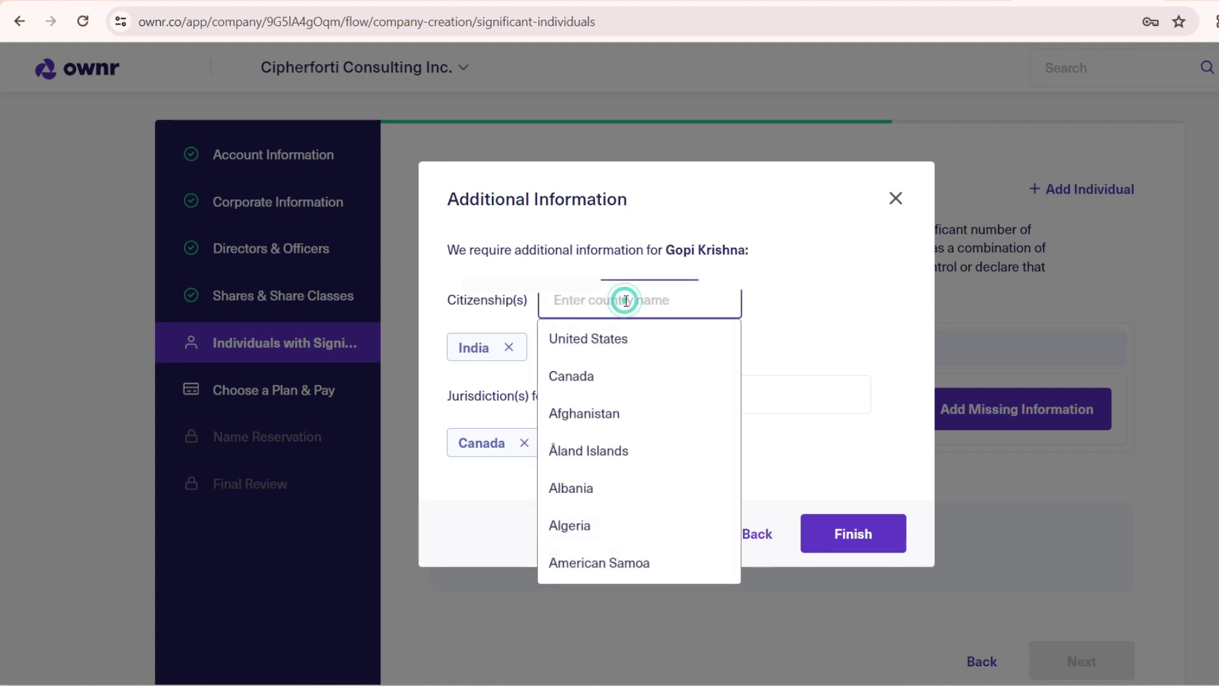
{"action": "left_click", "coordinate": [895, 336]}
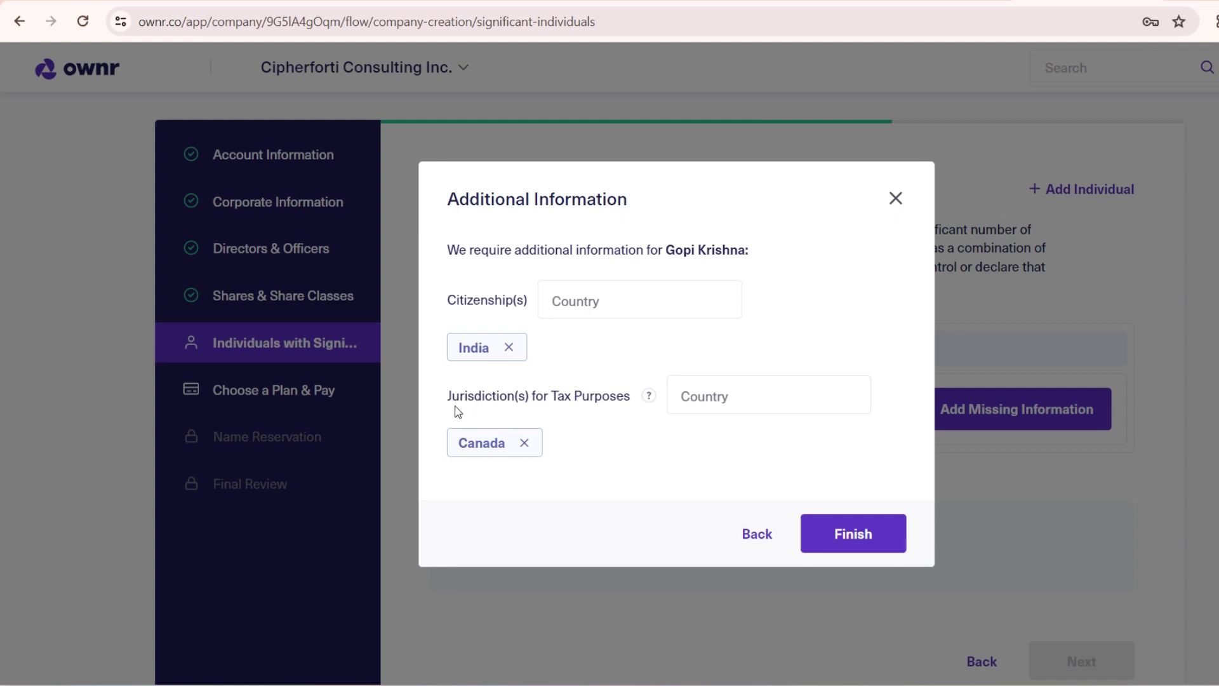
{"action": "left_click", "coordinate": [787, 396]}
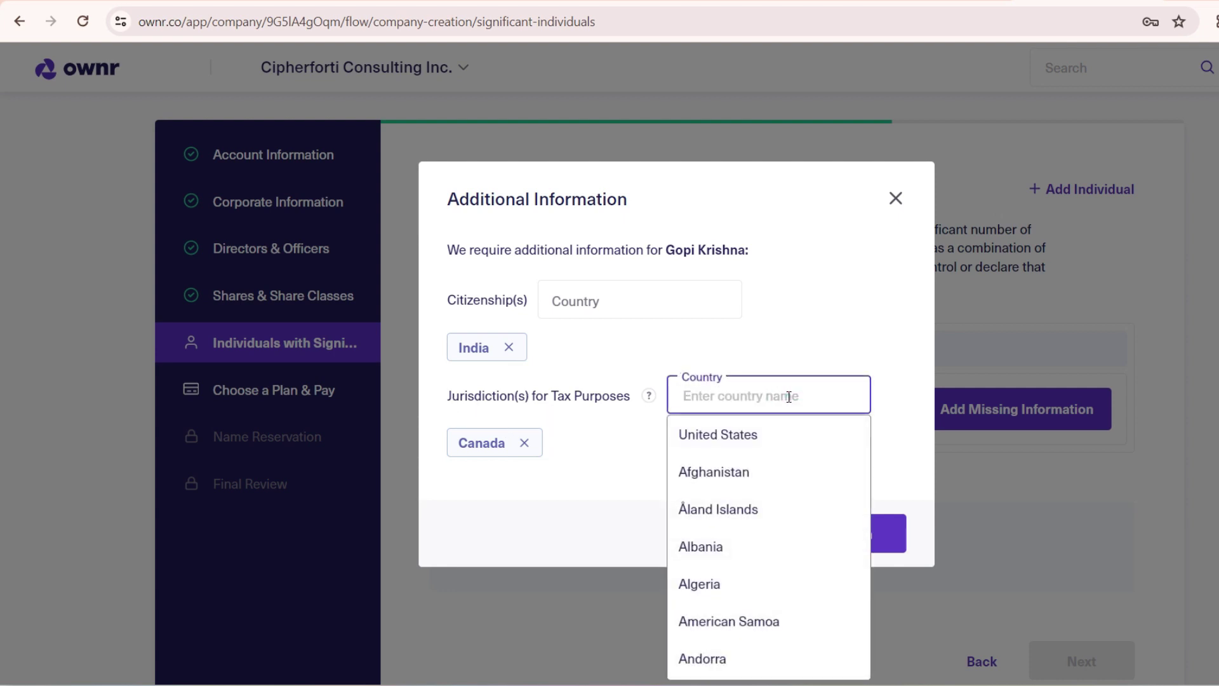
{"action": "left_click", "coordinate": [599, 464]}
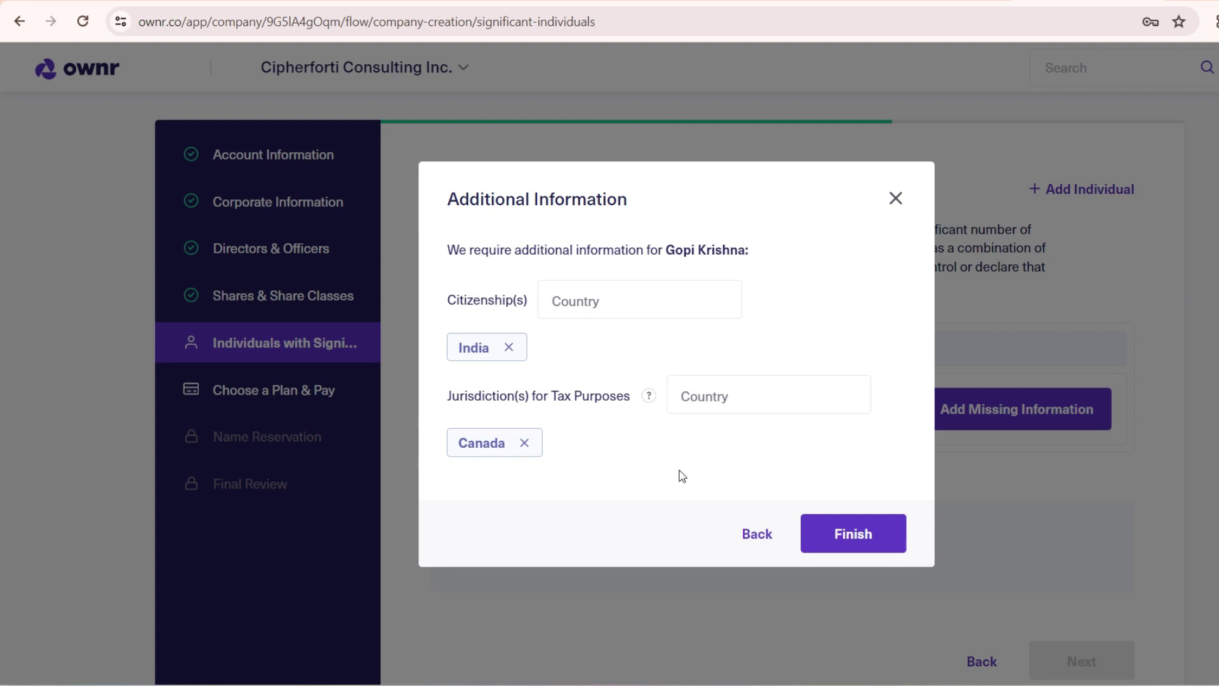
{"action": "left_click", "coordinate": [868, 537]}
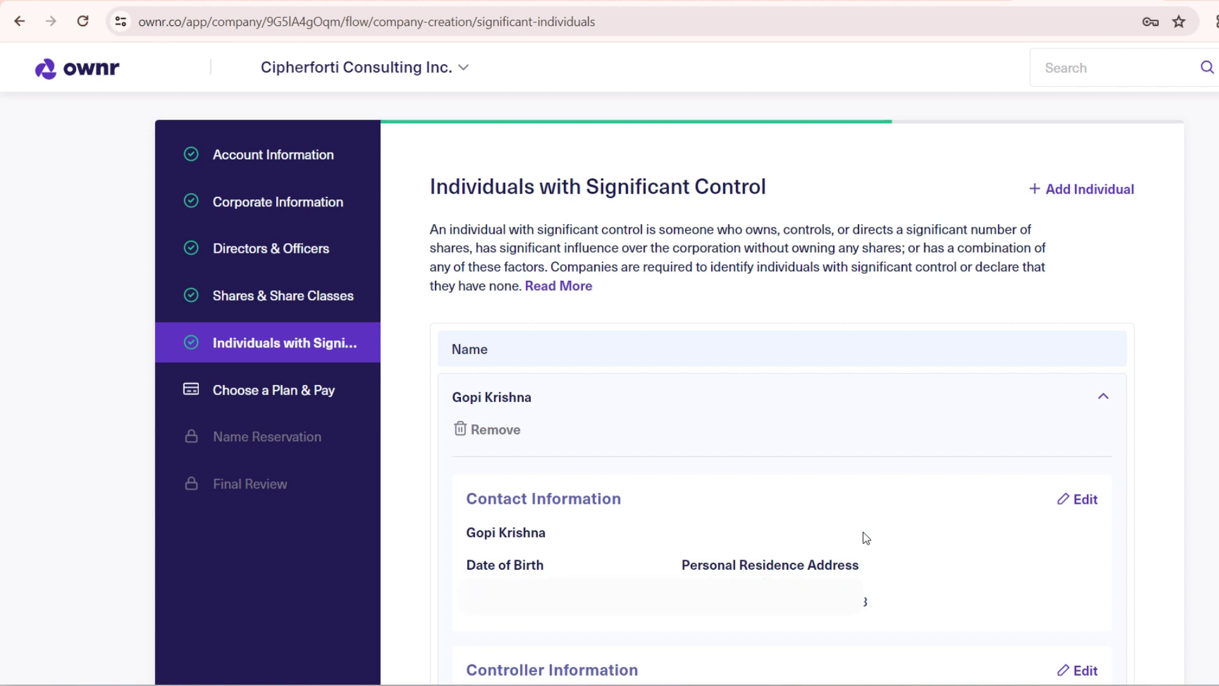
{"action": "scroll", "coordinate": [866, 537], "scroll_direction": "down", "scroll_amount": 8}
{"action": "left_click", "coordinate": [1079, 547]}
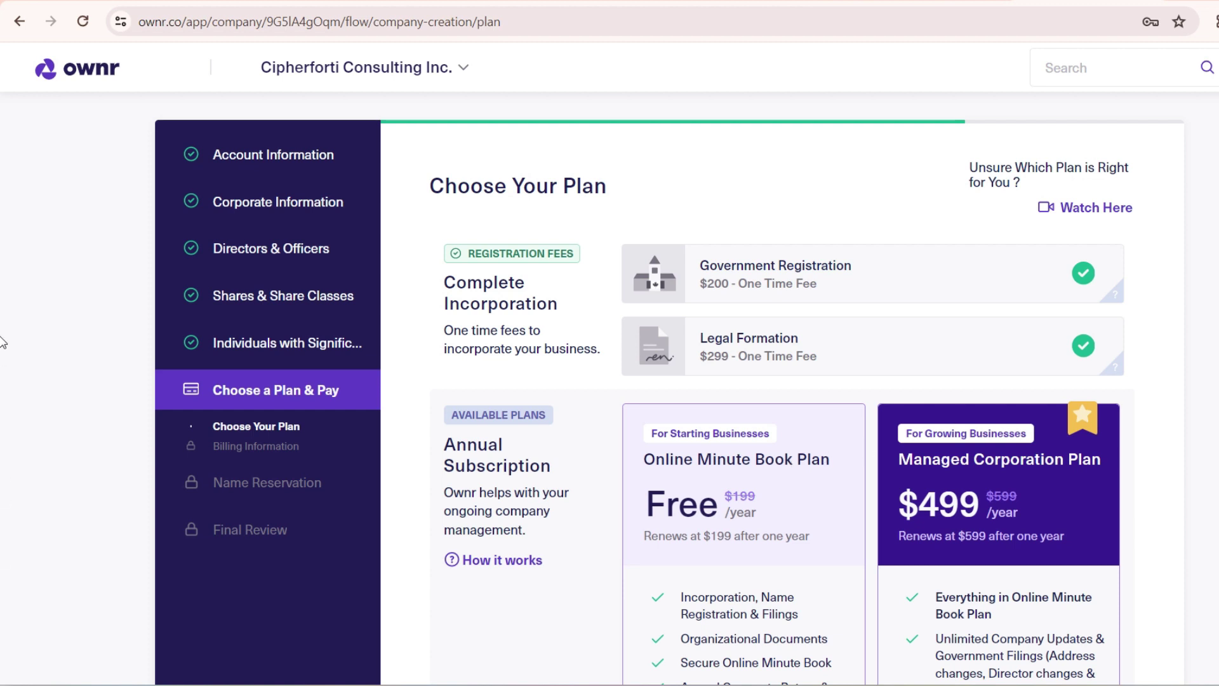
Step: Review the one-time registration fees and annual subscriptions, and select the Online Minute Book Plan
{"action": "scroll", "coordinate": [2, 327], "scroll_direction": "down", "scroll_amount": 3}
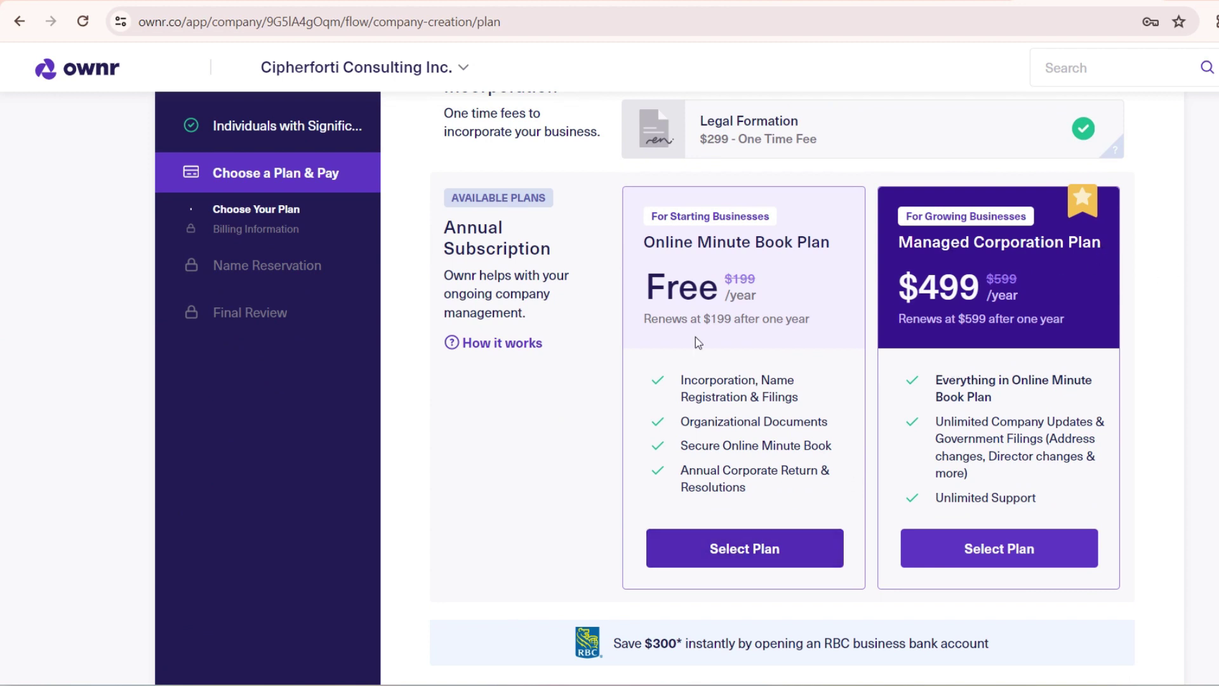
{"action": "scroll", "coordinate": [804, 243], "scroll_direction": "up", "scroll_amount": 3}
{"action": "mouse_move", "coordinate": [696, 329]}
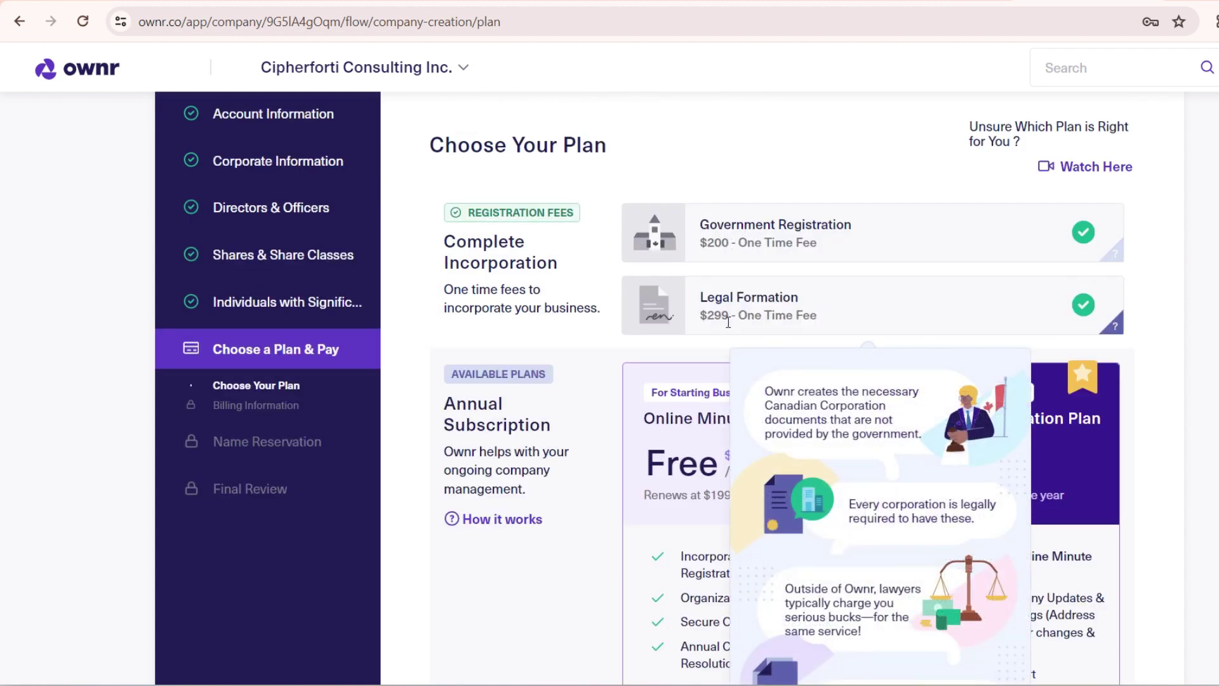
{"action": "scroll", "coordinate": [697, 359], "scroll_direction": "down", "scroll_amount": 4}
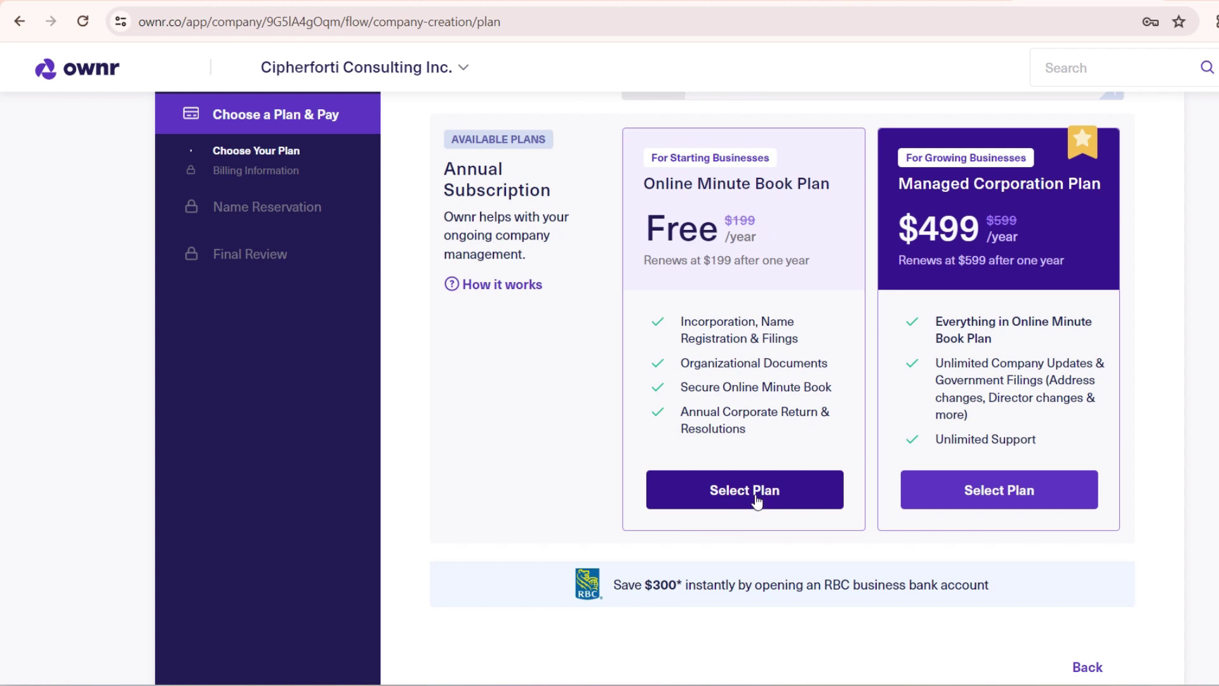
{"action": "left_click", "coordinate": [756, 501]}
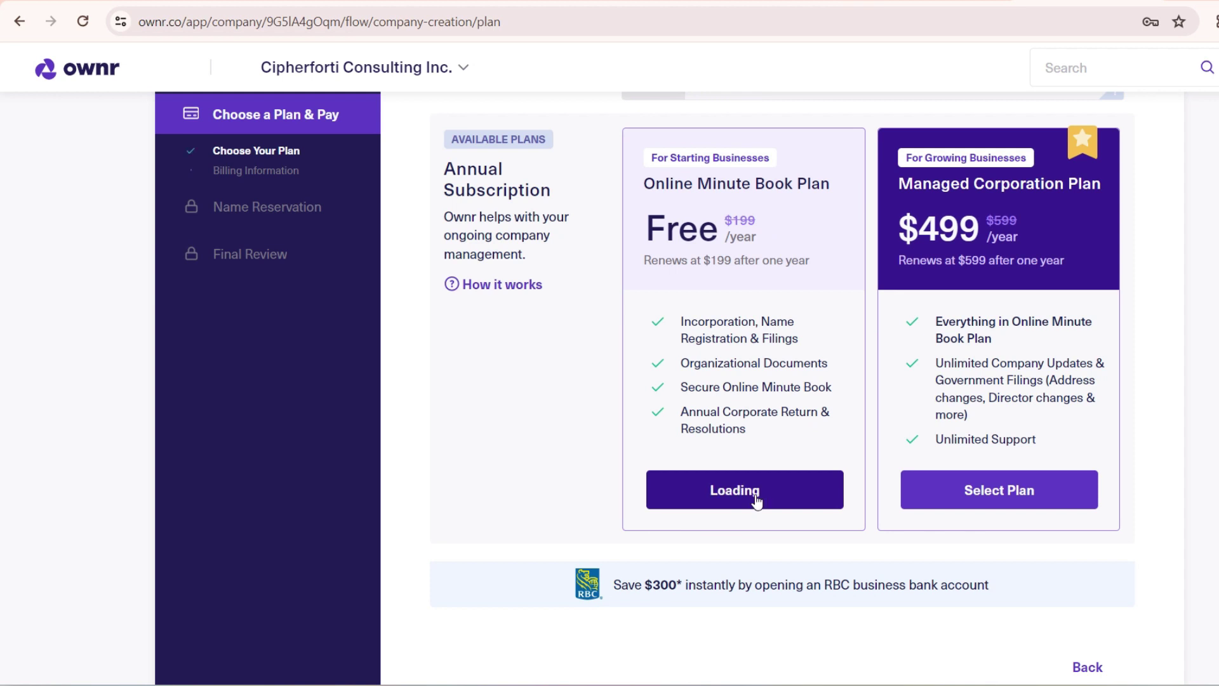